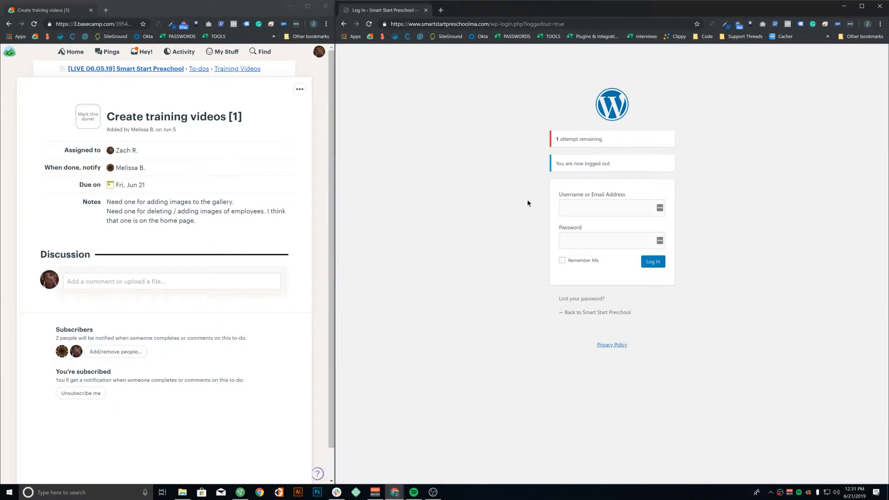
Replace the path after the domain with wp-admin to reach the WordPress login page
drag(490, 25, 565, 25)
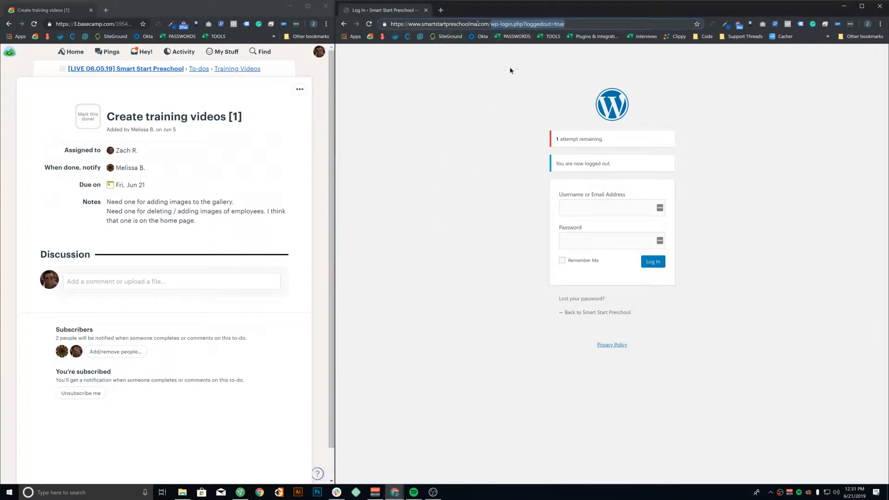
text(wp-admin)
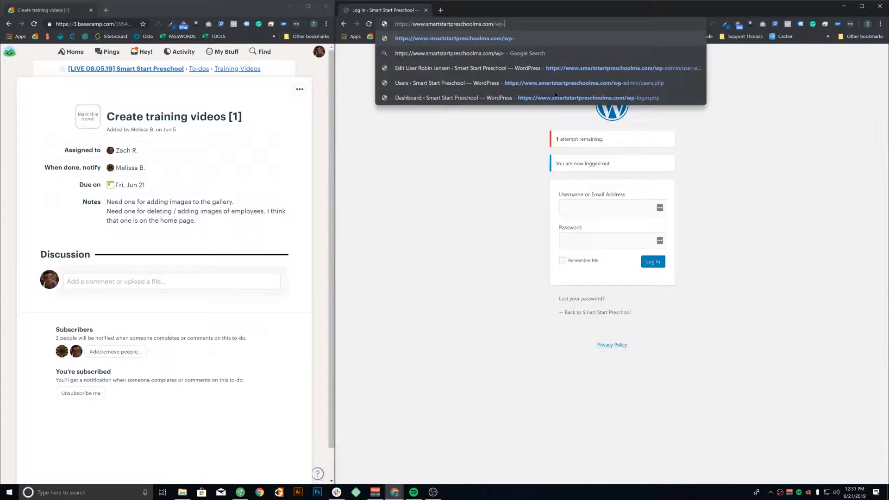
key(BackSpace)
key(BackSpace)
key(BackSpace)
key(BackSpace)
key(BackSpace)
key(BackSpace)
text(-login.php)
key(BackSpace)
key(BackSpace)
key(BackSpace)
key(BackSpace)
key(BackSpace)
key(BackSpace)
key(BackSpace)
key(BackSpace)
key(BackSpace)
text(a)
text(dmin)
key(Return)
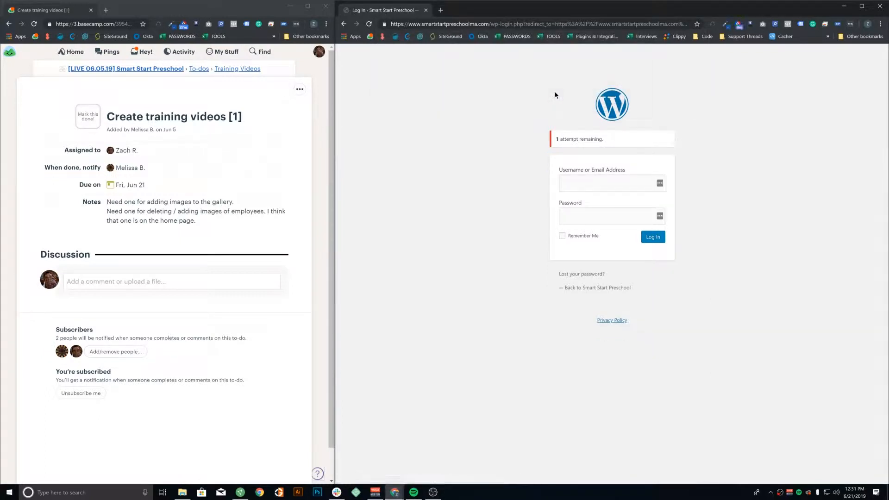
Choose a saved username from Chrome's autofill list and move to the Password field
click(604, 183)
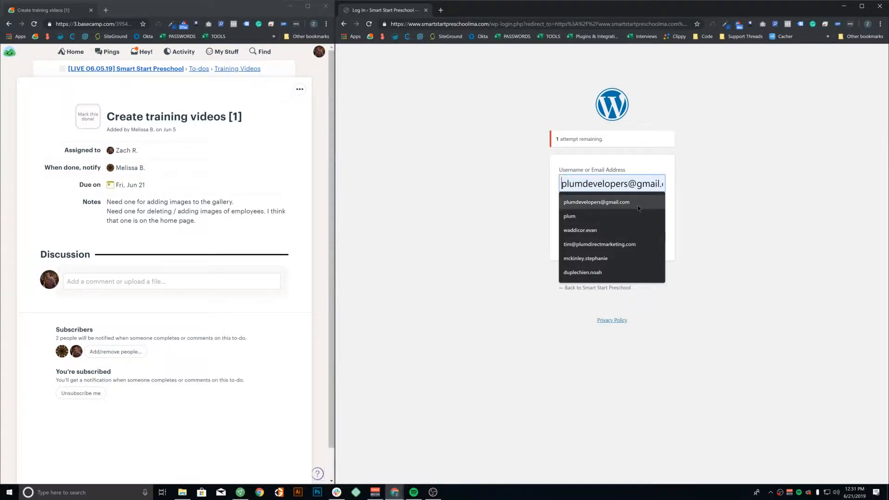
click(624, 213)
click(592, 216)
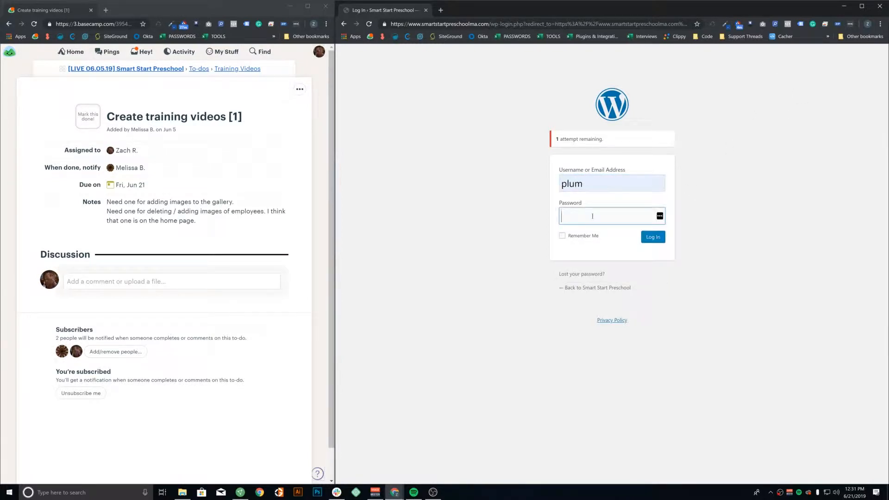
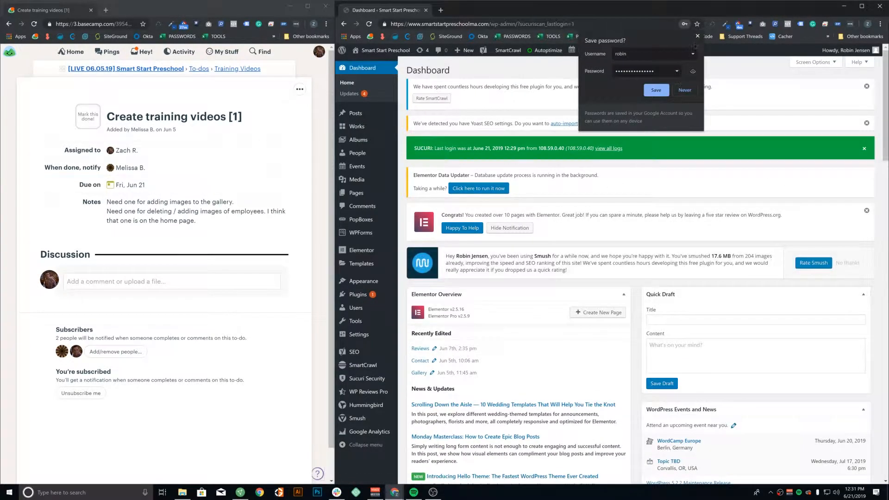
Decline saving the password and dismiss the Sucuri, Yoast, SmartCrawl and Elementor dashboard notices
click(697, 36)
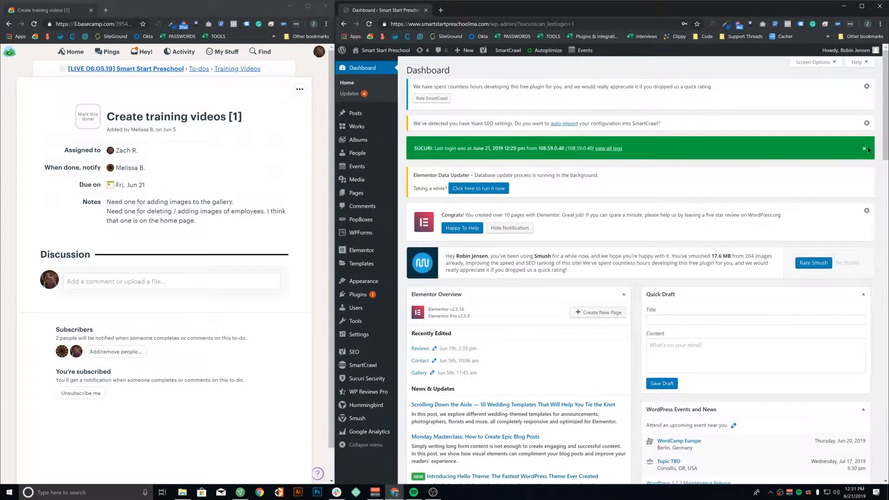
click(864, 148)
click(866, 122)
click(865, 86)
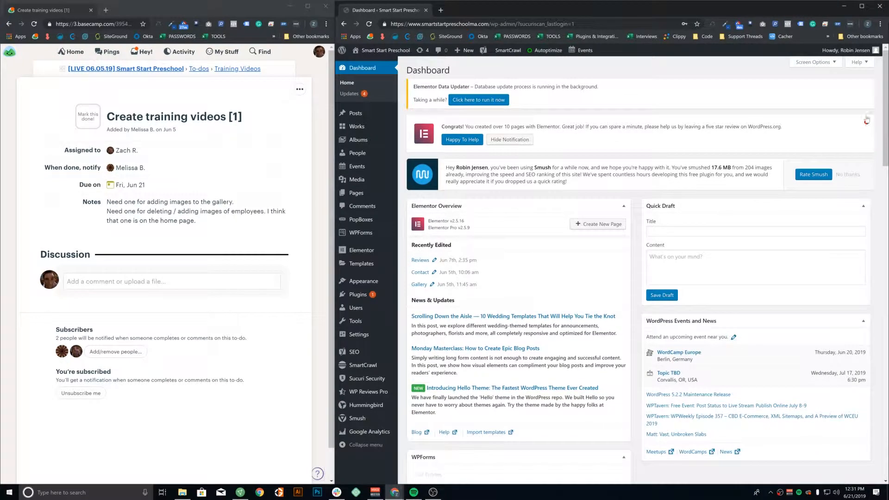
click(866, 121)
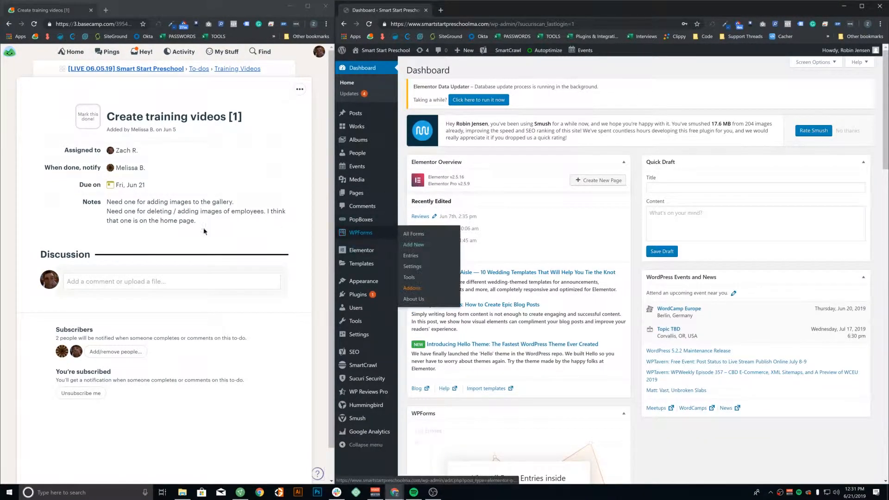
Trim the web address to the site root to load the public homepage
drag(145, 202, 225, 203)
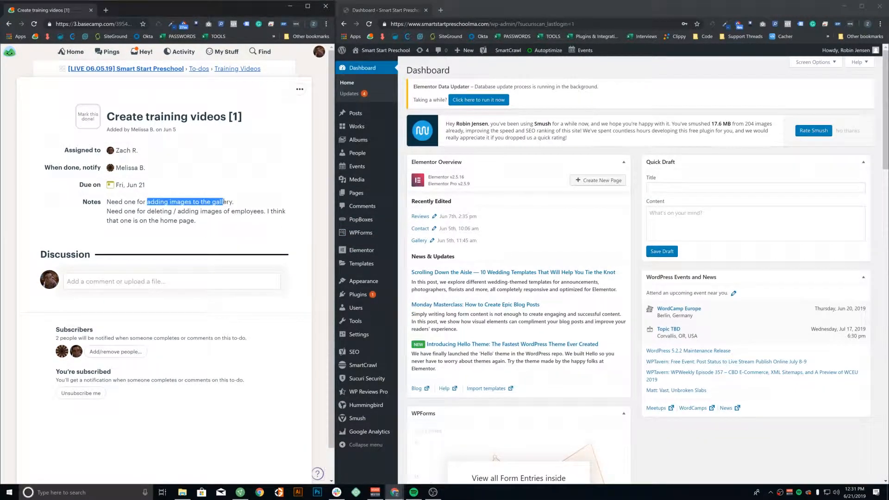
click(227, 203)
drag(491, 24, 646, 19)
key(BackSpace)
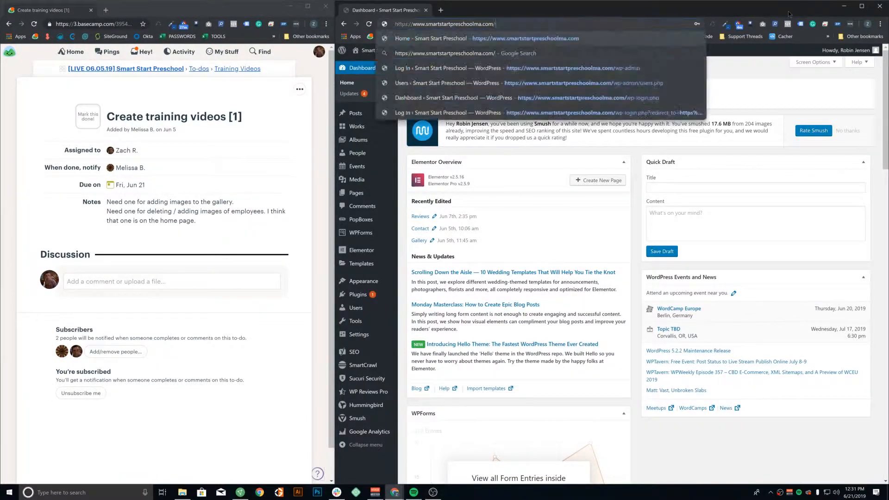
key(Return)
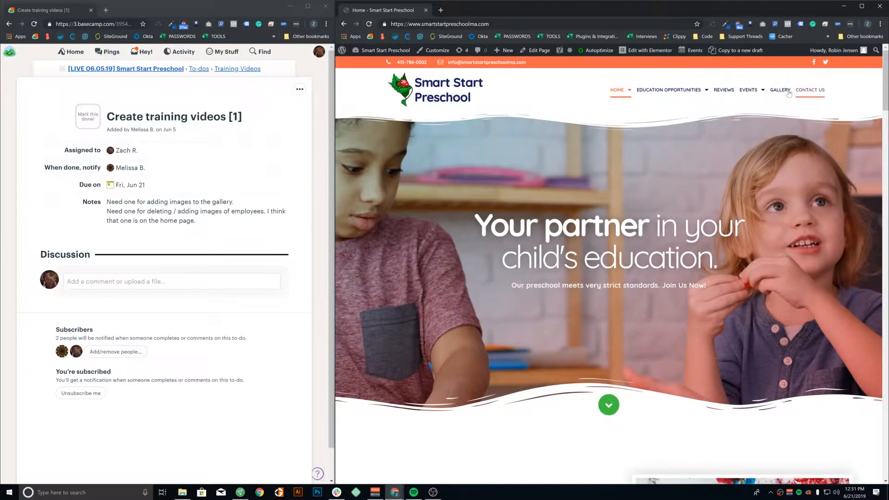
Open the Gallery page and scroll through its grid of classroom photos
click(787, 92)
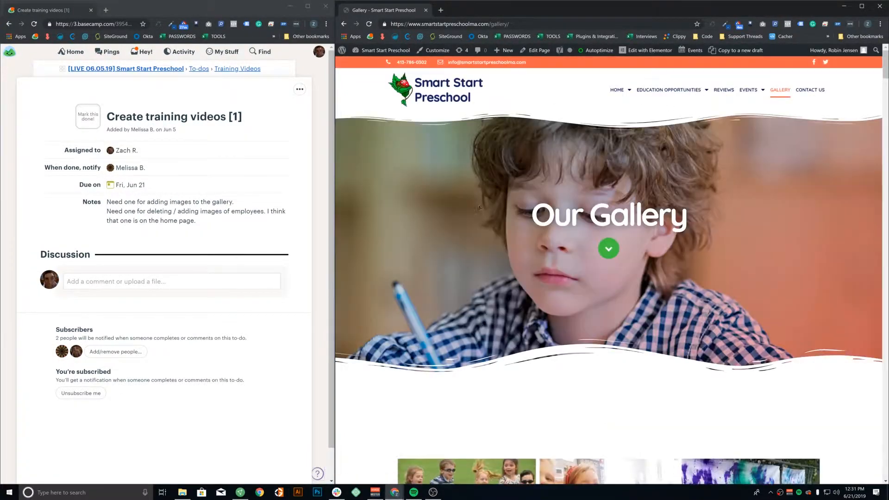
scroll(634, 210, down, 2)
scroll(634, 209, down, 5)
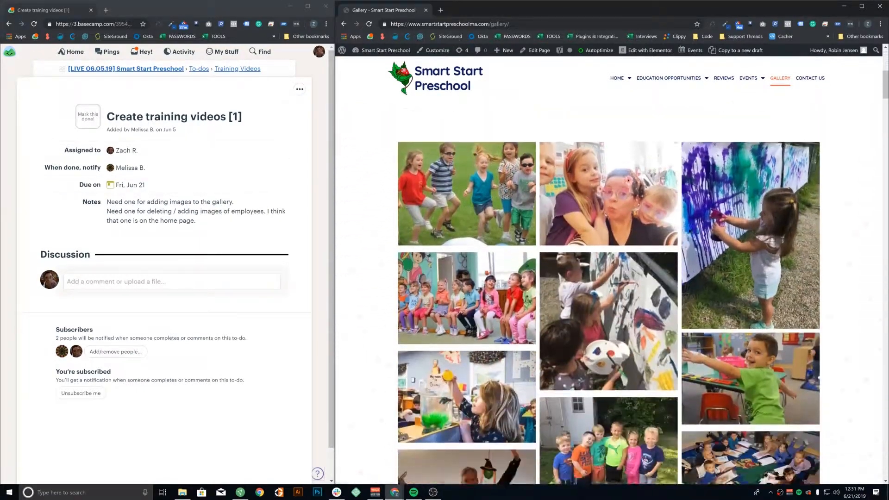
scroll(604, 277, down, 15)
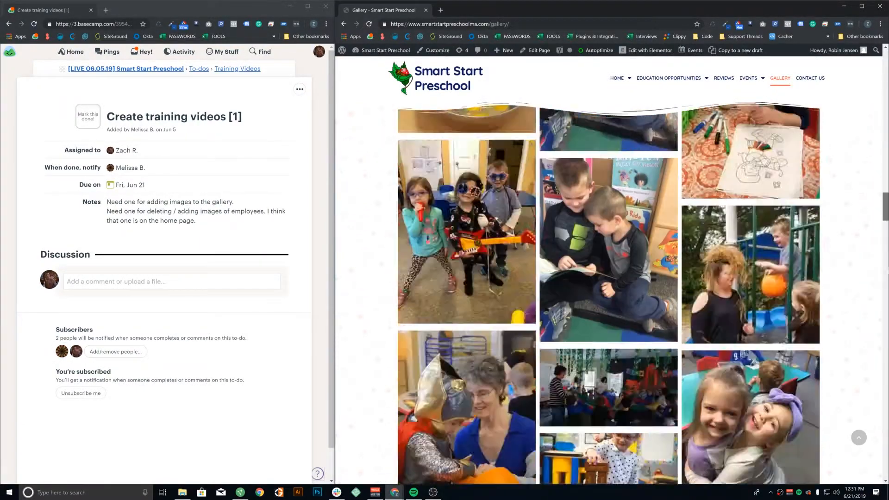
drag(885, 206, 885, 63)
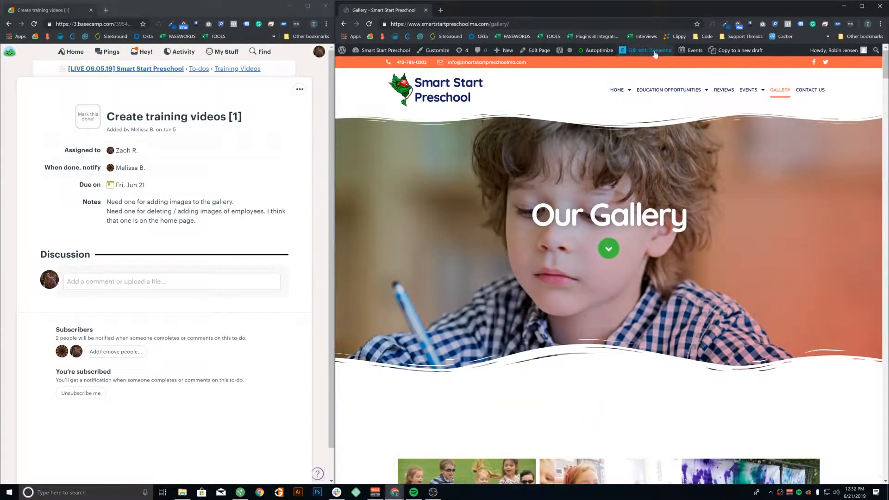
mouse_move(655, 54)
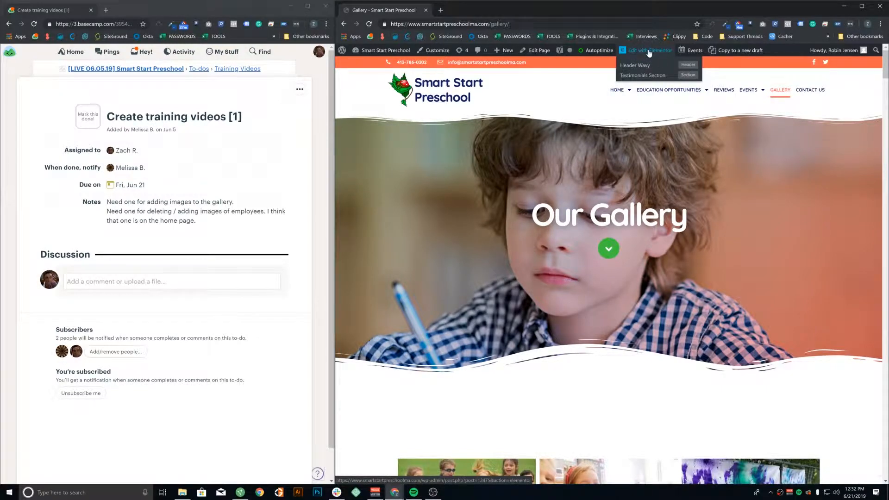
Open the Gallery page in Elementor, closing the enlarged image previews that pop up
click(649, 50)
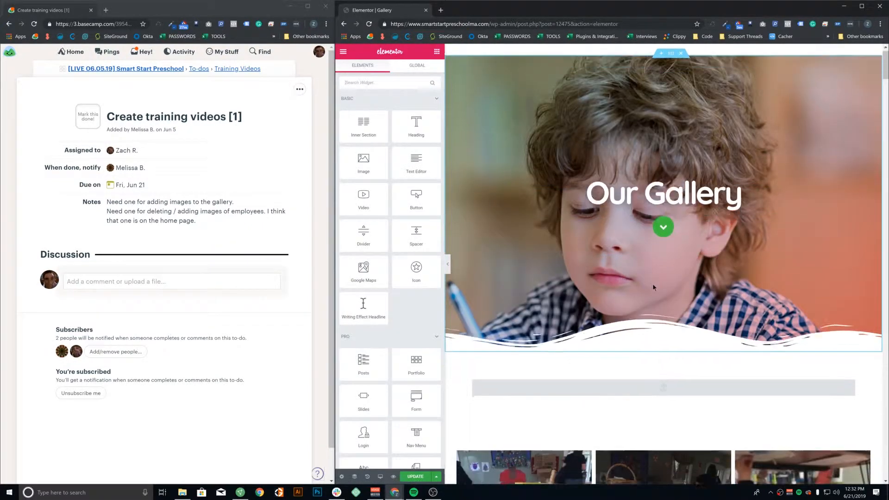
scroll(651, 283, down, 5)
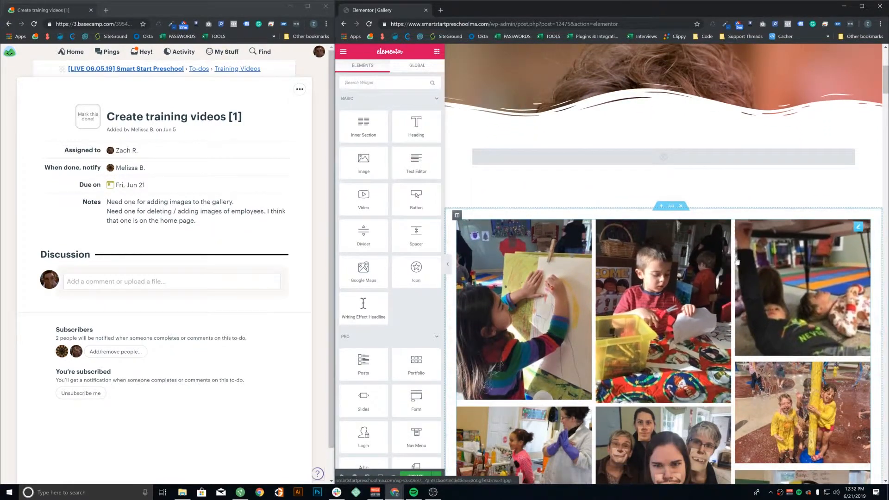
click(836, 259)
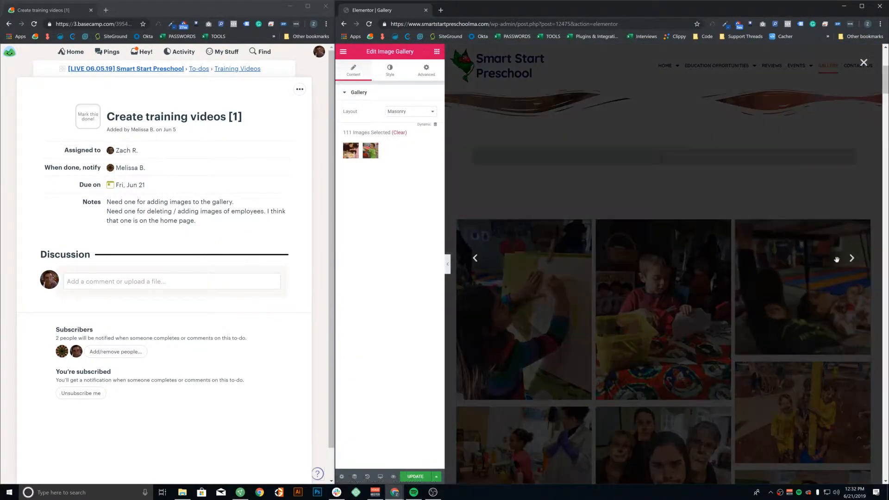
click(863, 62)
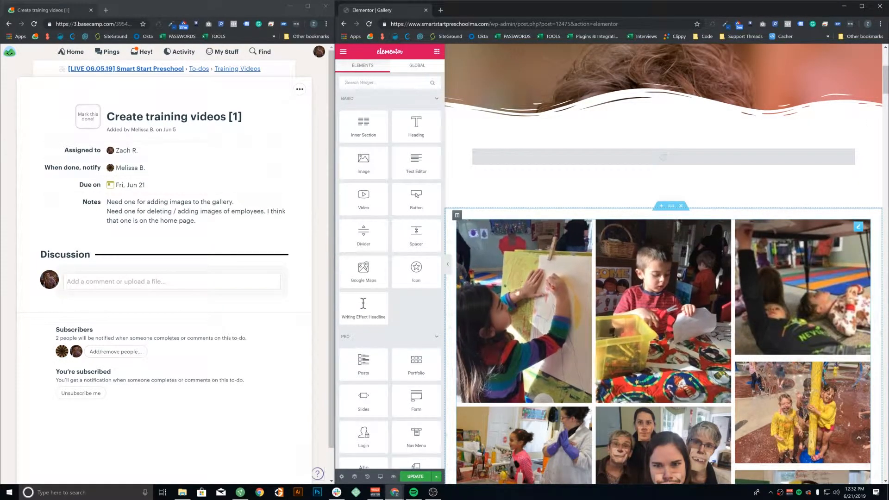
click(781, 125)
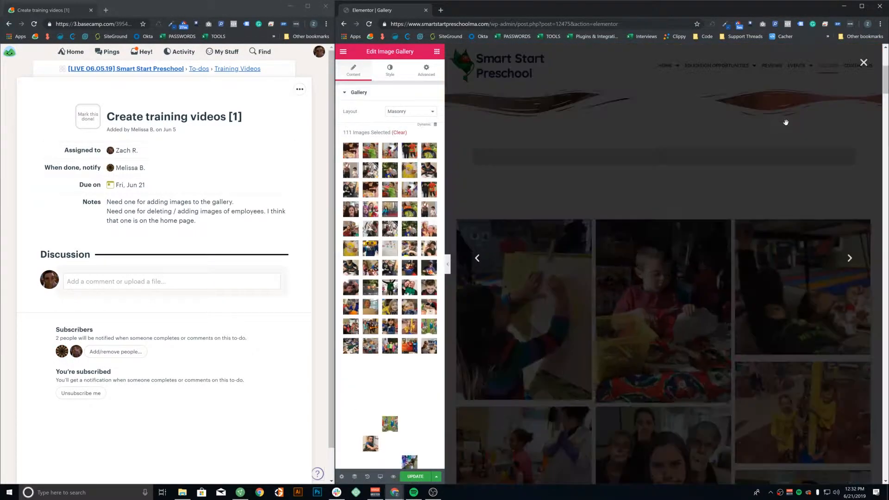
click(863, 61)
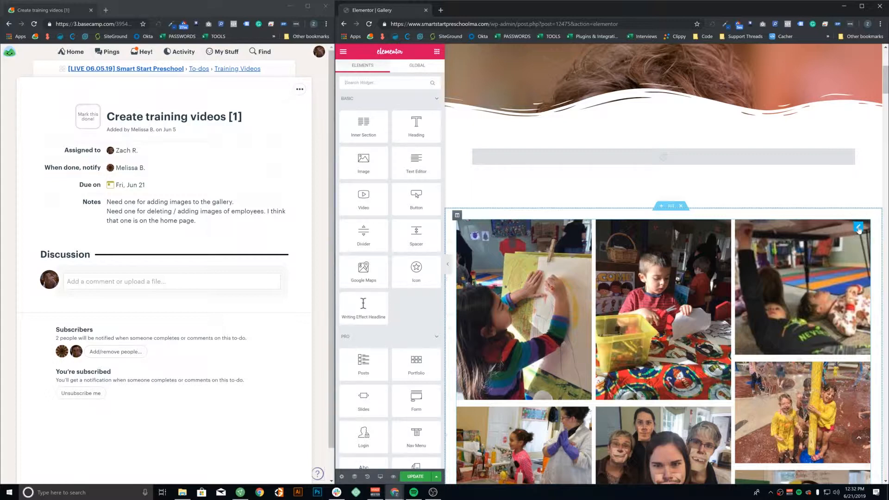
Edit the 111-image gallery widget with a wider panel and start adding images
click(857, 228)
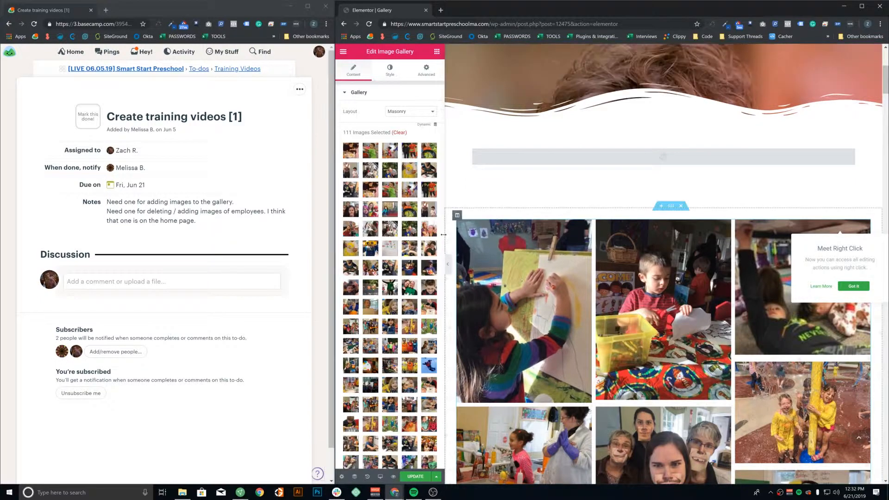
drag(445, 232, 475, 231)
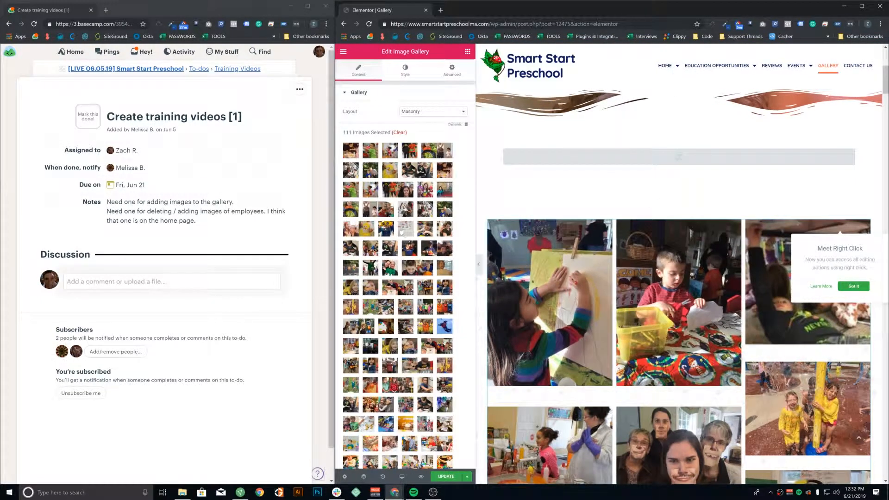
click(396, 209)
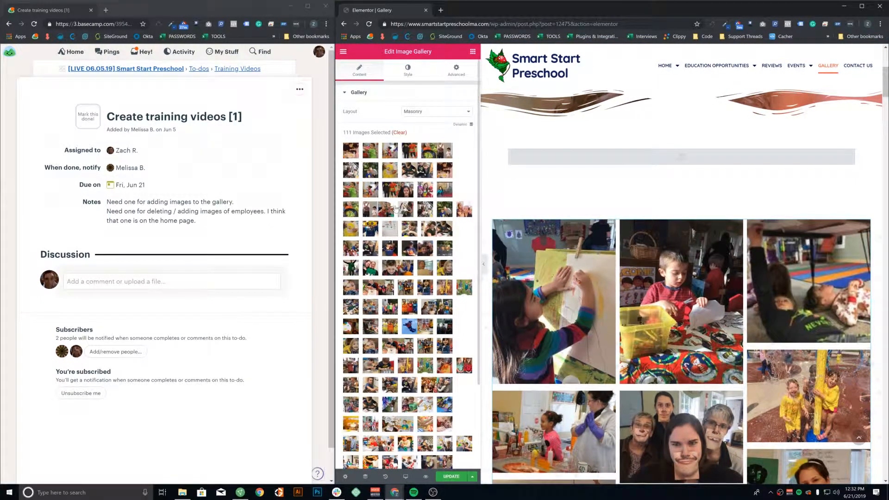
scroll(403, 234, down, 1)
scroll(391, 171, down, 2)
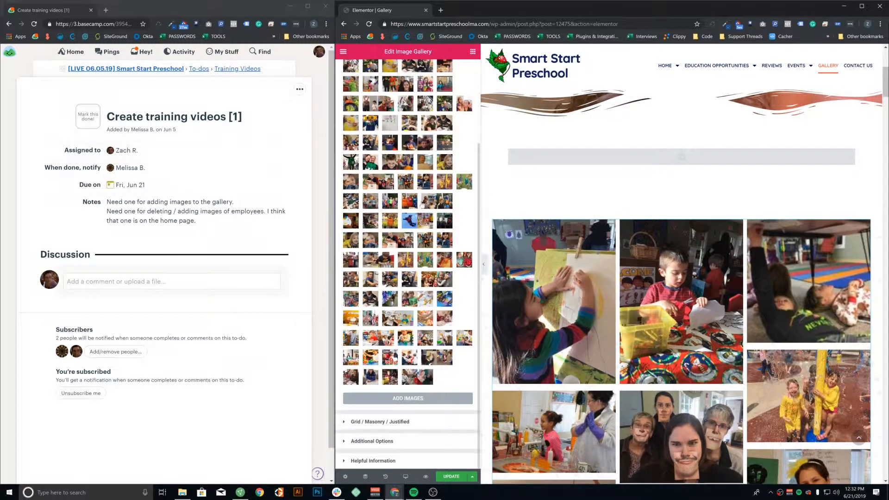
click(397, 399)
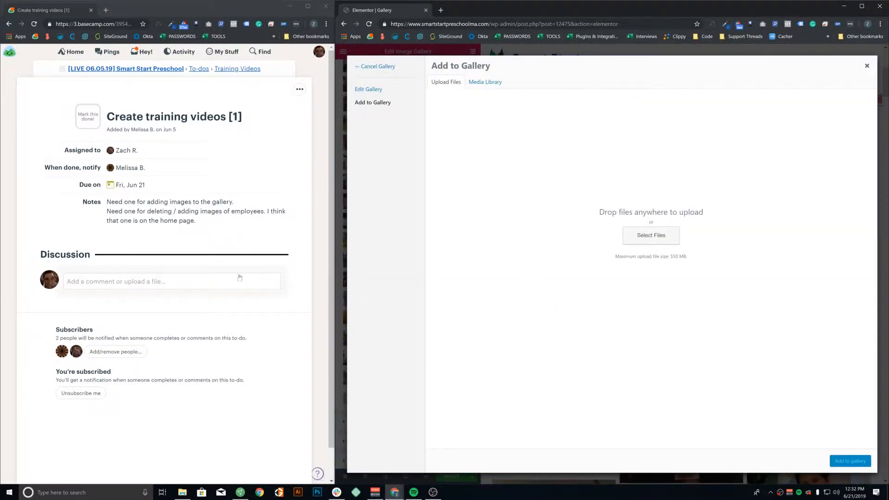
Switch from the media library to editing the gallery's current images
click(486, 85)
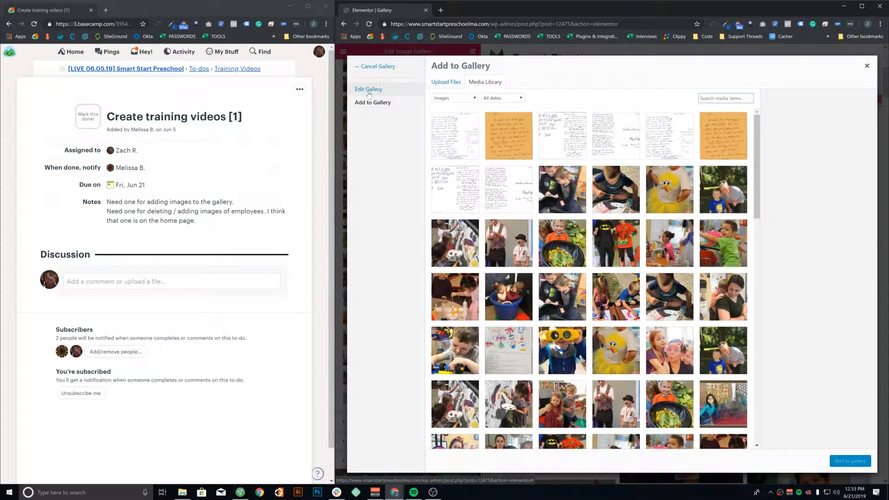
click(370, 90)
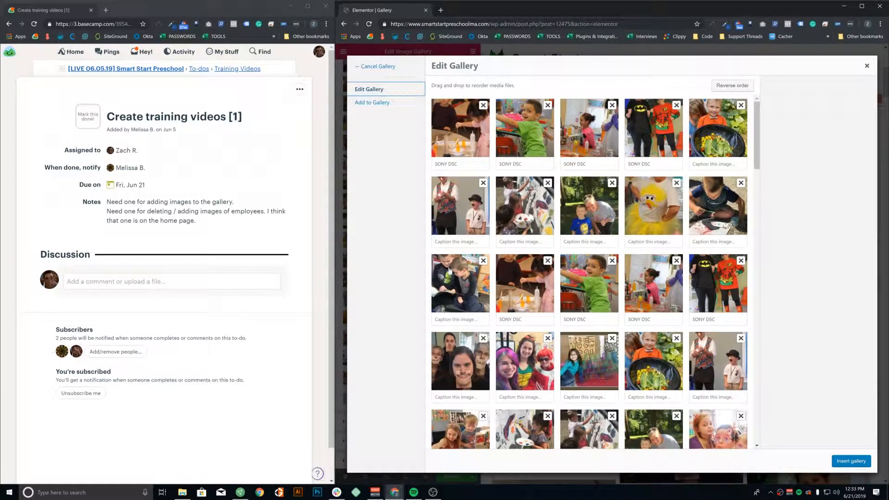
drag(456, 163, 436, 164)
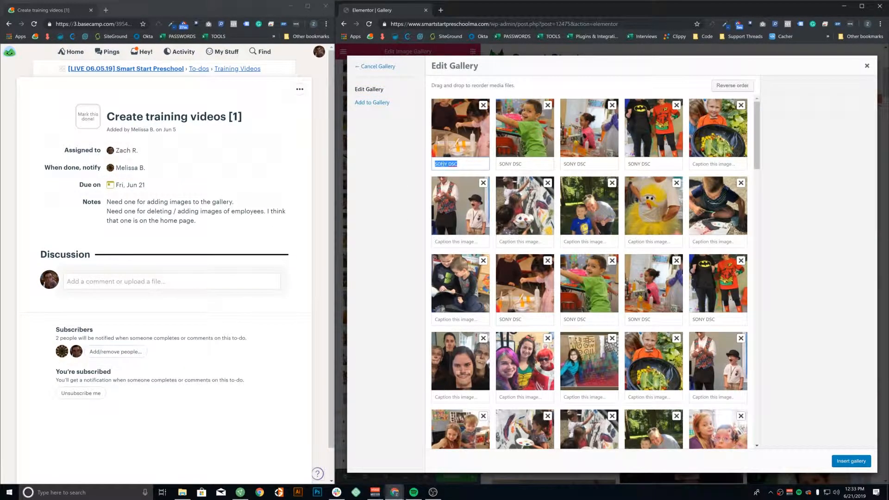
click(512, 163)
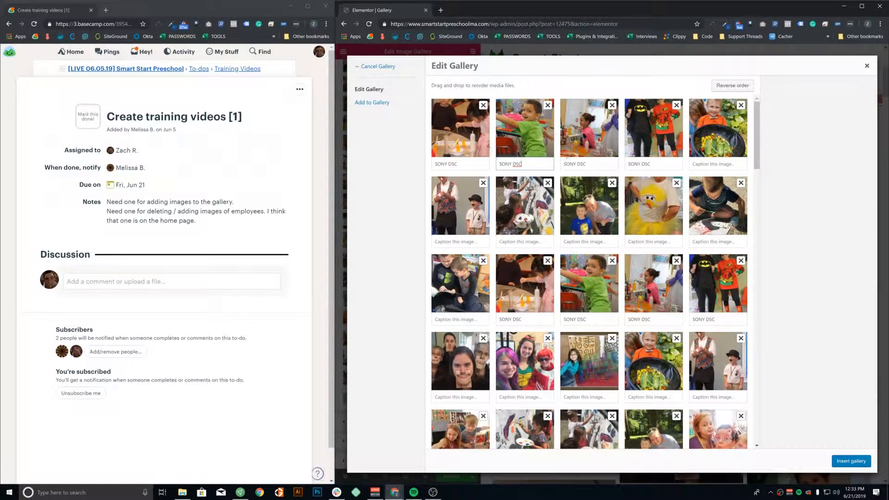
Select the first gallery photo and give it the category Cat1
click(703, 134)
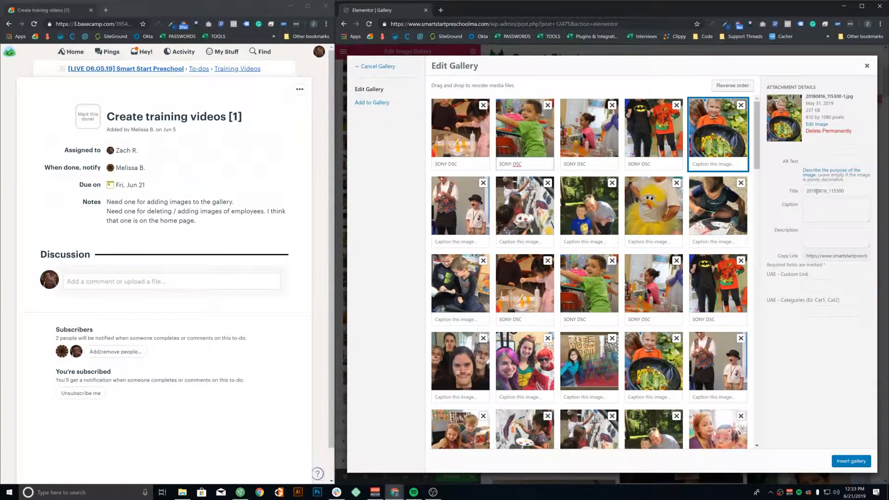
click(460, 132)
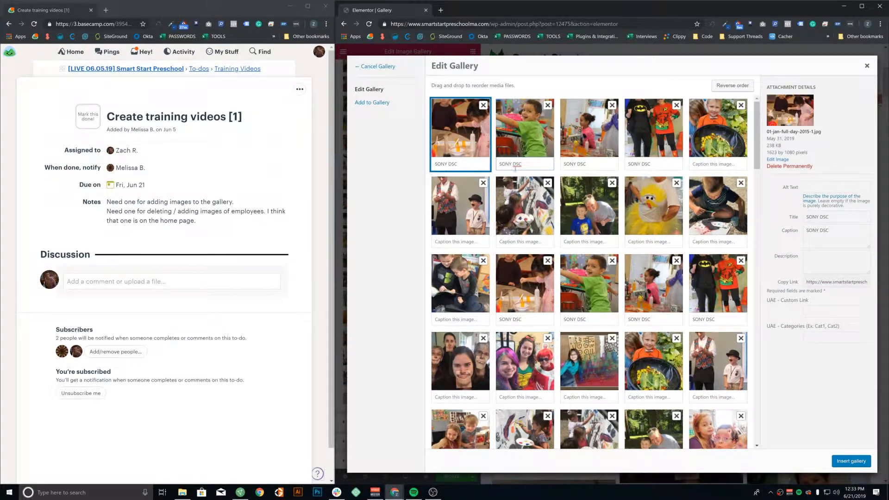
click(729, 143)
click(537, 138)
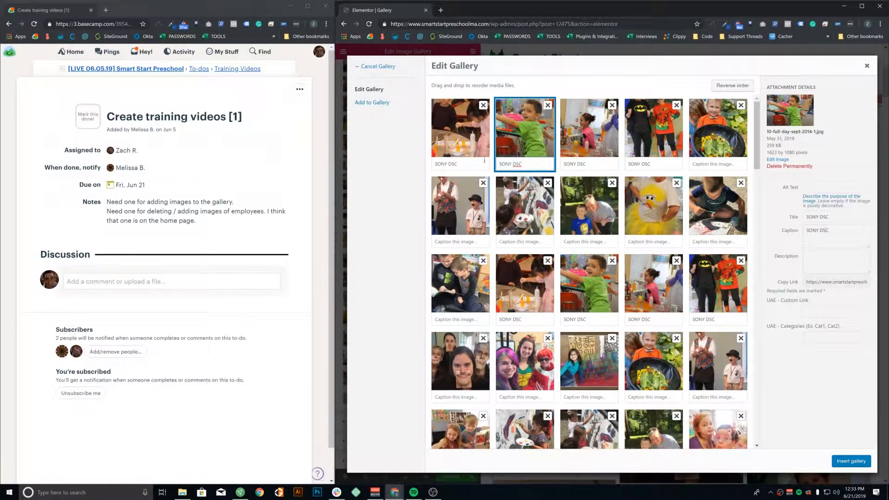
click(461, 135)
click(818, 335)
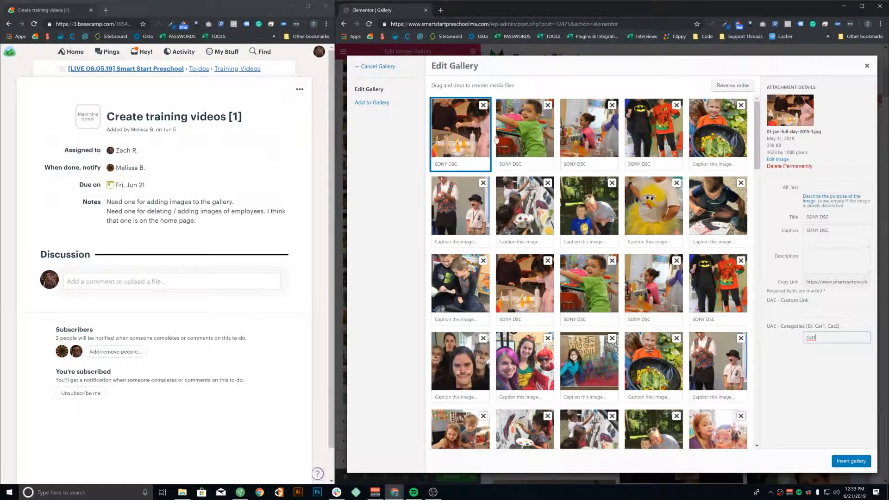
Tag the second photo Cat 2 and insert the updated gallery
click(496, 138)
click(811, 336)
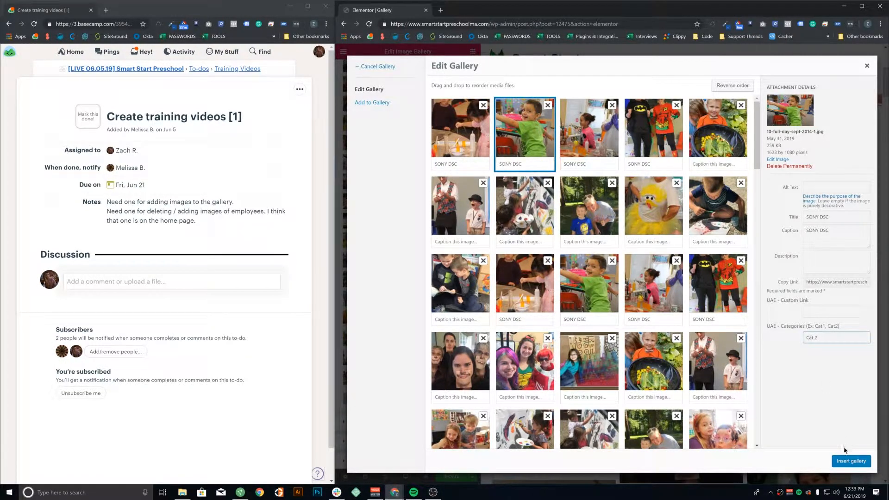
click(848, 461)
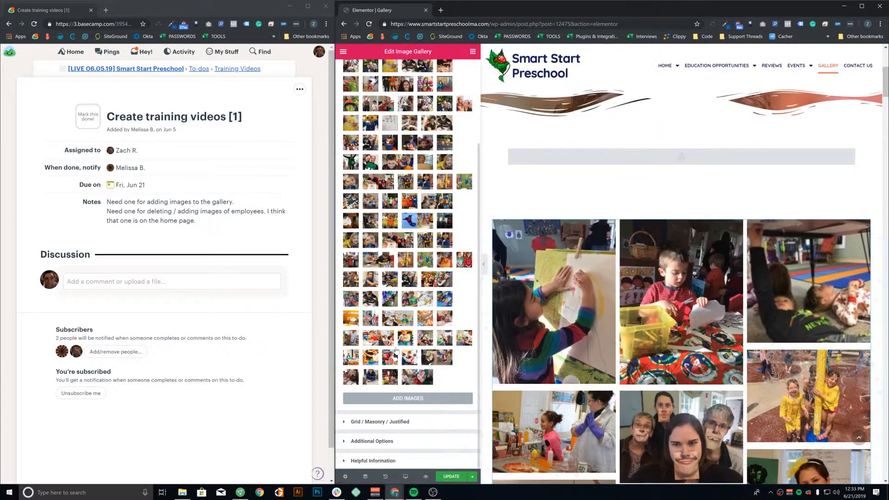
Make the gallery filterable and test the Cat1, Cat 2 and All filter tabs
click(403, 425)
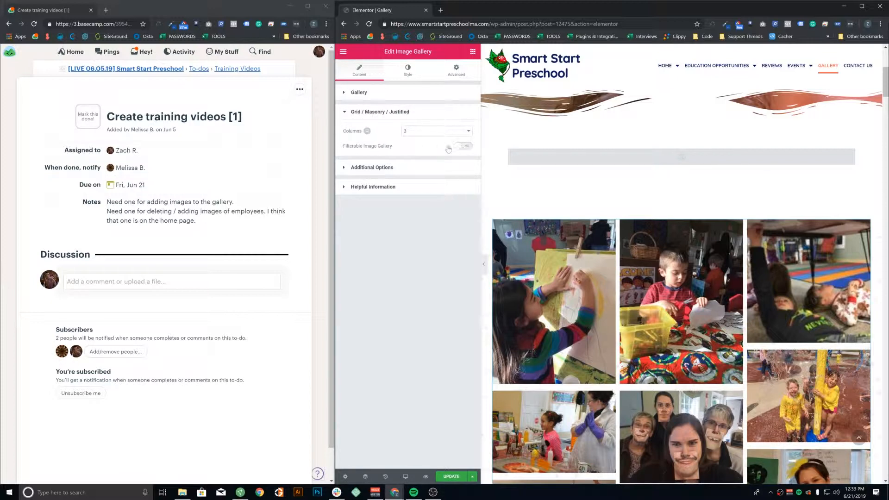
click(463, 148)
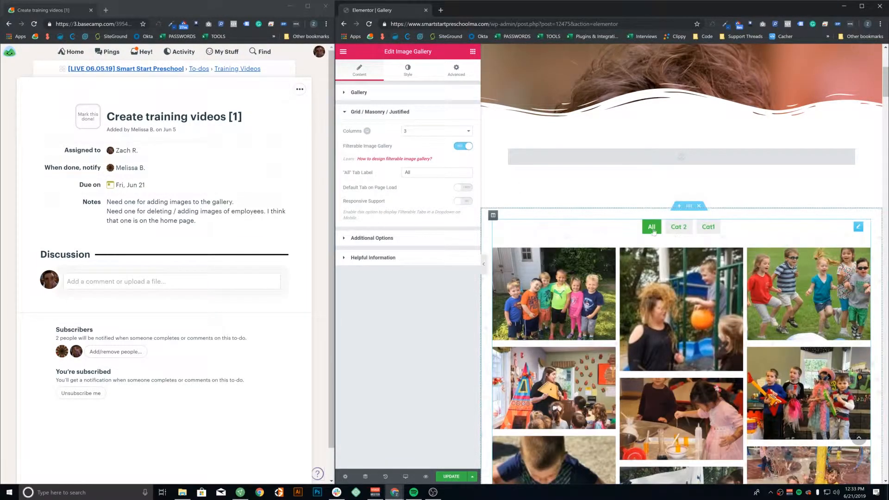
click(679, 228)
click(701, 230)
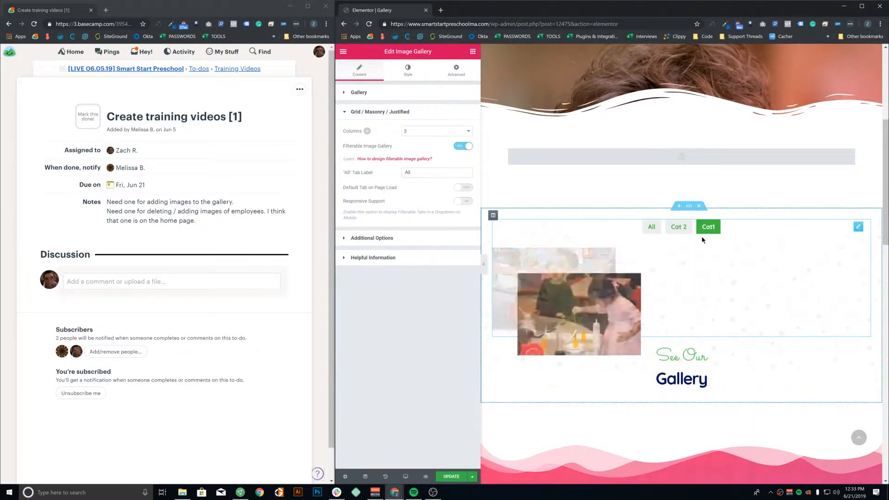
click(679, 230)
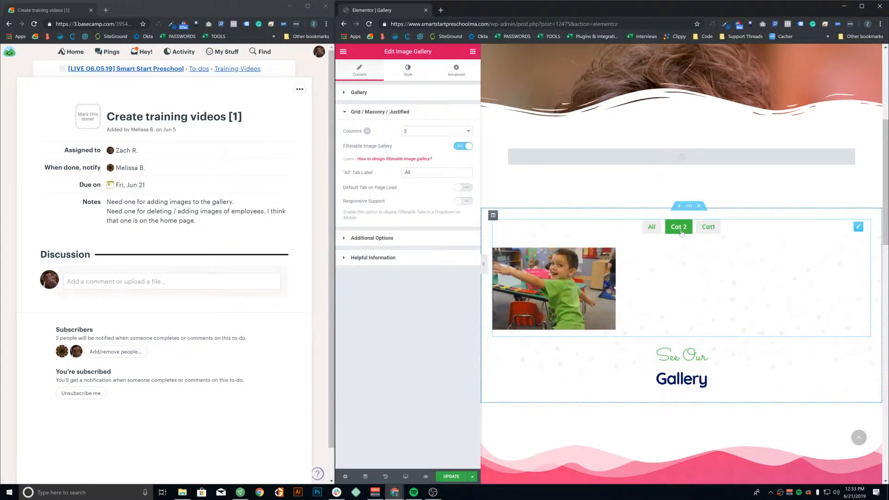
click(702, 233)
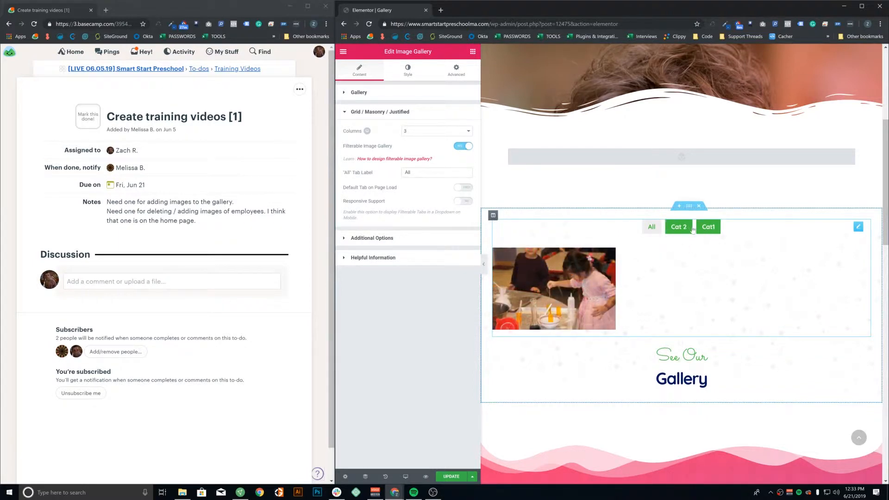
click(651, 228)
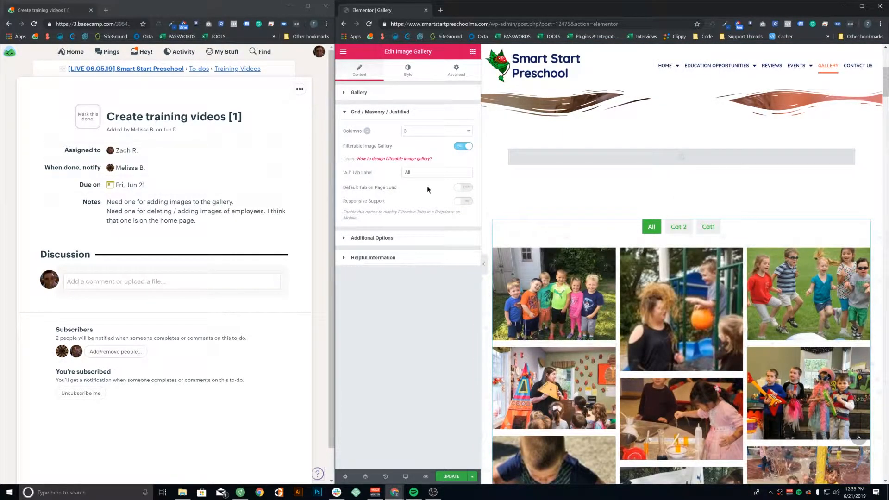
Try a Default Tab of 1, then turn off the default tab and category filtering
click(457, 187)
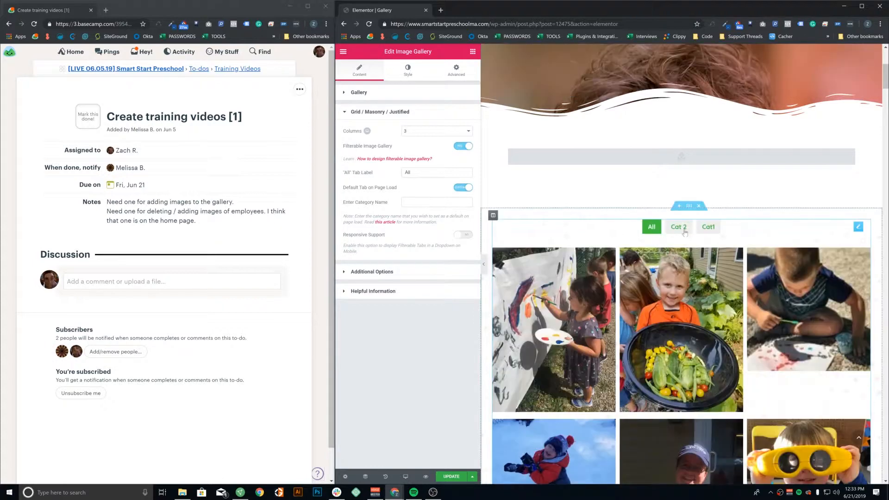
click(405, 202)
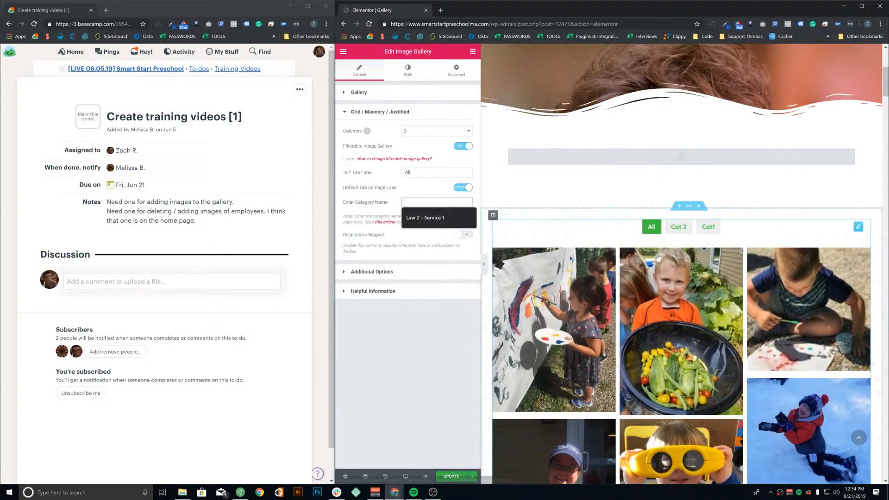
text(1)
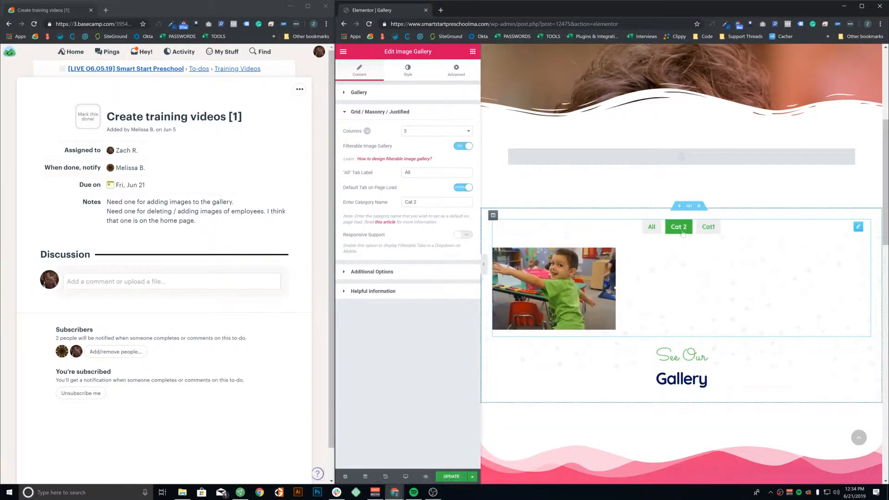
click(463, 188)
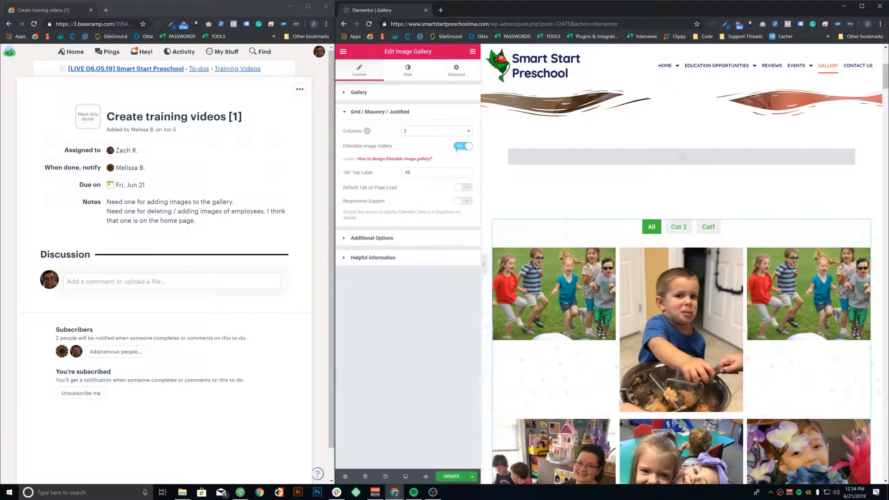
click(461, 146)
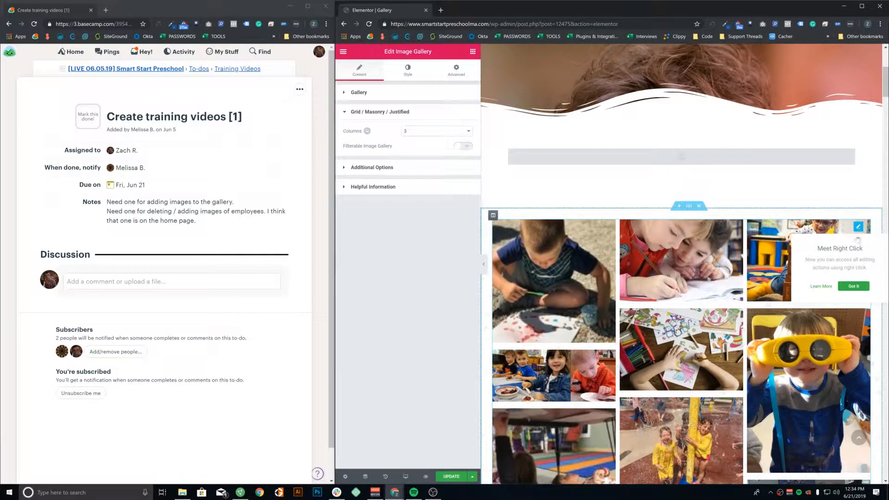
Leave the gallery settings and load the site's public homepage
click(853, 286)
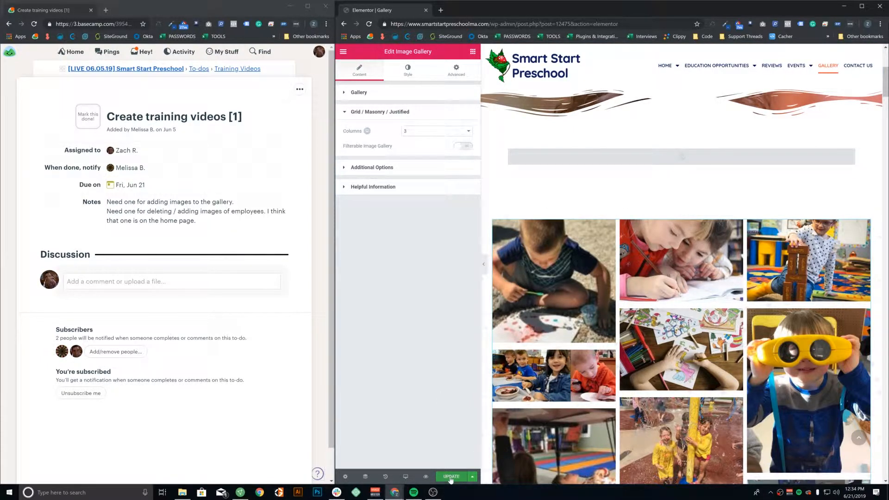
scroll(638, 347, down, 10)
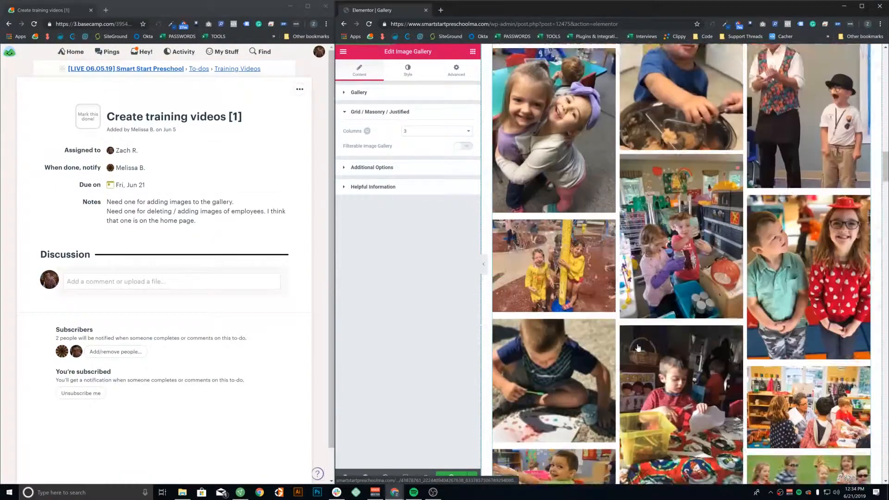
scroll(638, 347, down, 1)
click(859, 437)
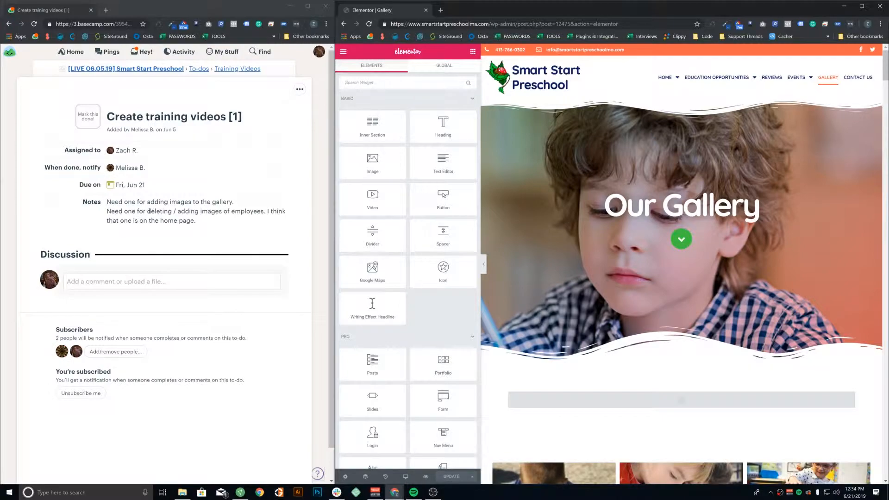
scroll(581, 231, down, 8)
key(BackSpace)
key(Return)
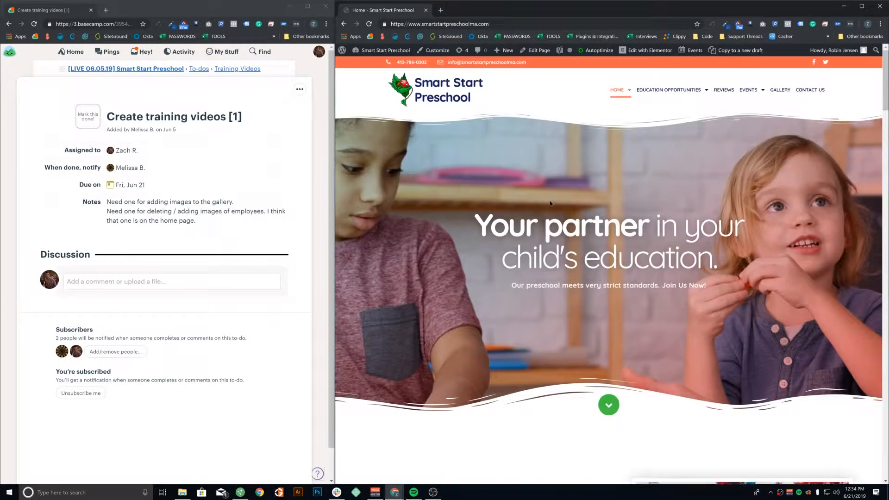
Check that four staff cards, including the assistant director's, open and close their bio popups
scroll(552, 200, down, 15)
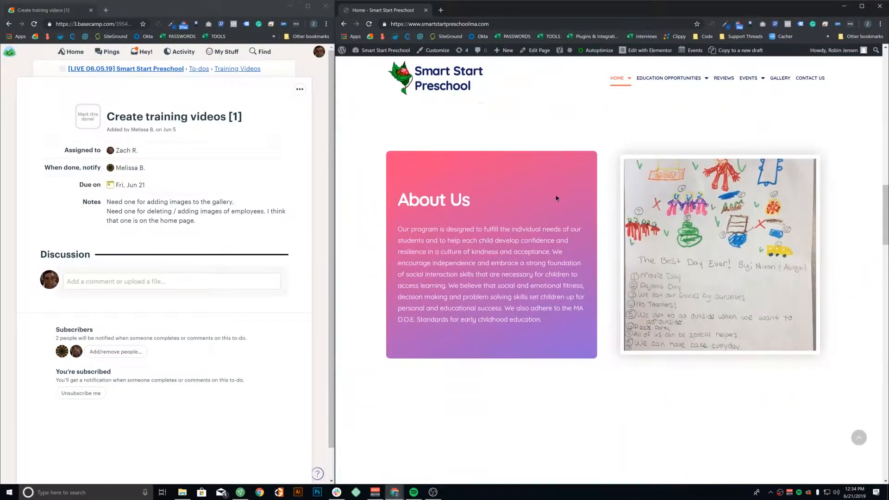
scroll(555, 198, down, 20)
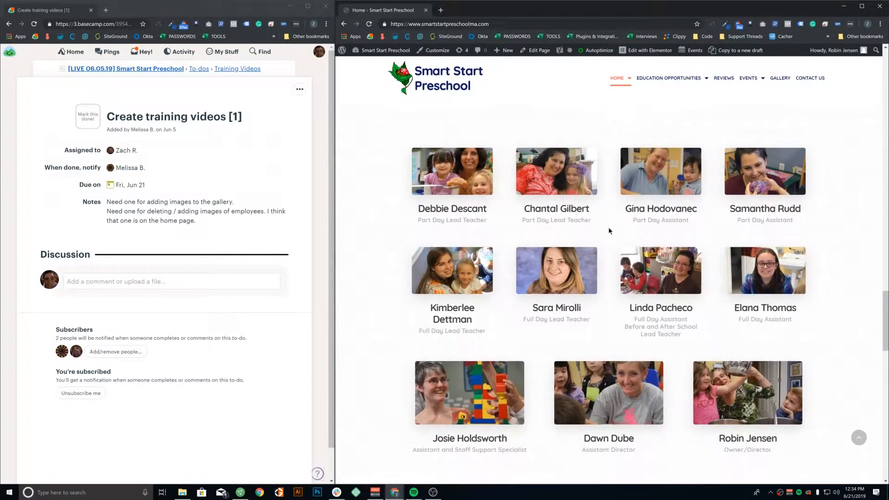
click(477, 181)
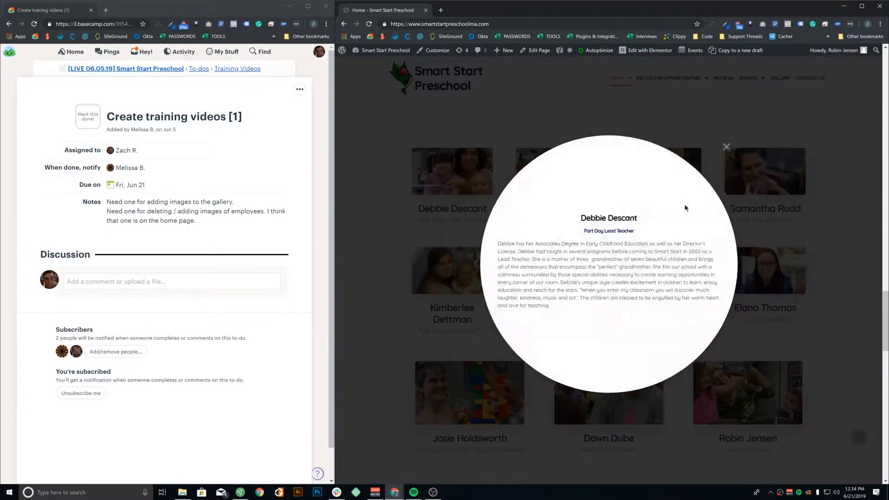
click(750, 121)
click(559, 173)
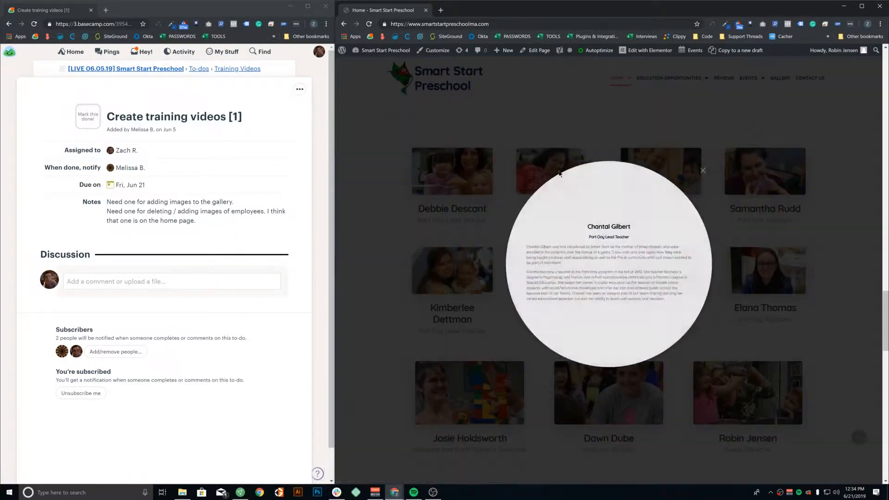
click(748, 122)
click(685, 172)
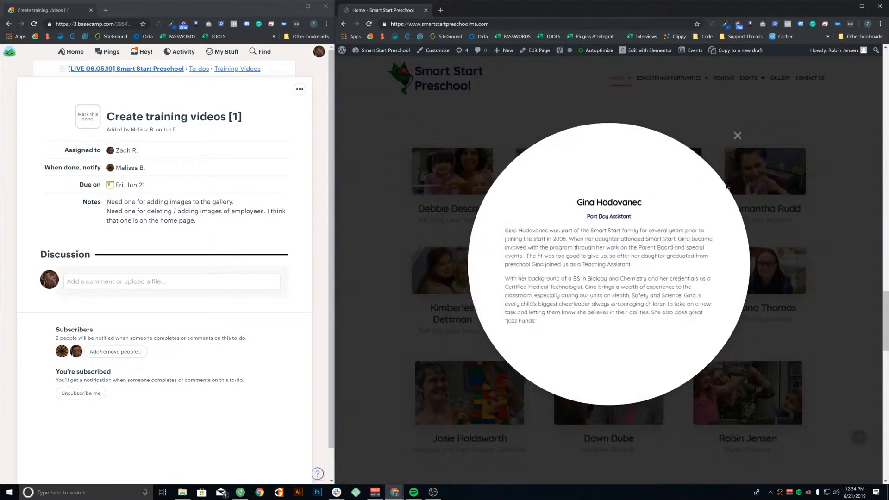
click(748, 122)
click(615, 393)
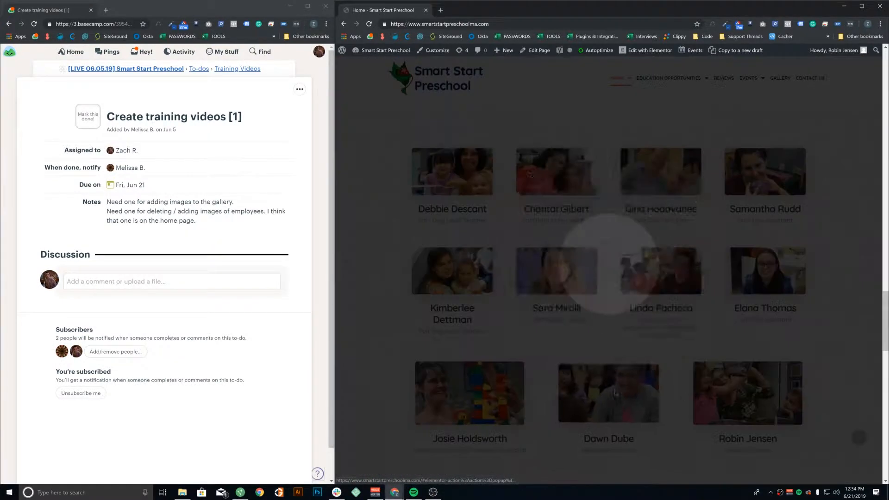
click(750, 124)
Open the homepage in Elementor from the admin bar
scroll(737, 319, down, 3)
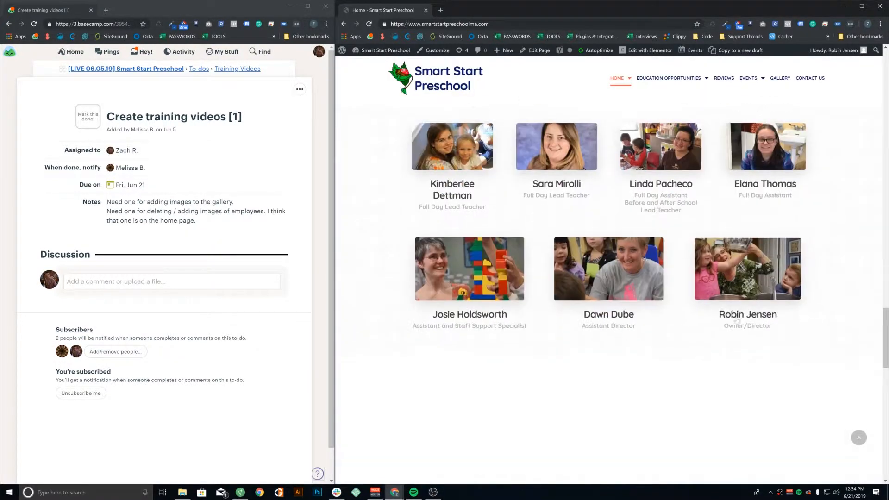
mouse_move(647, 54)
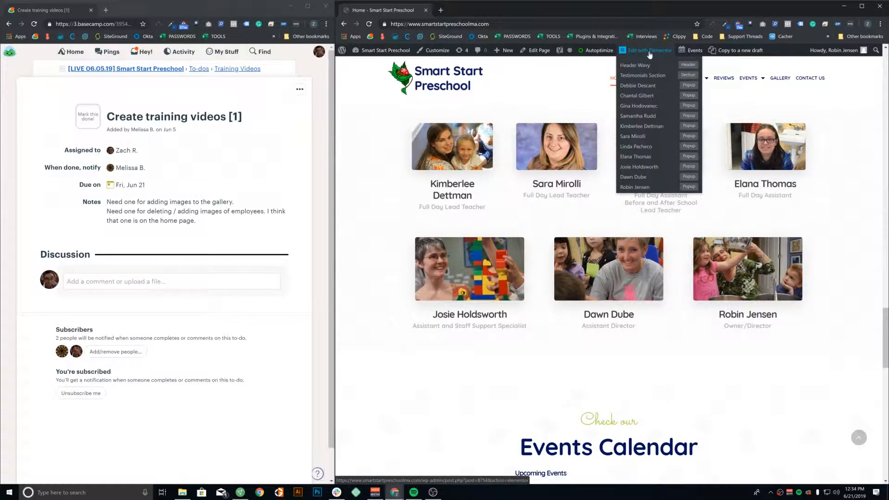
click(650, 51)
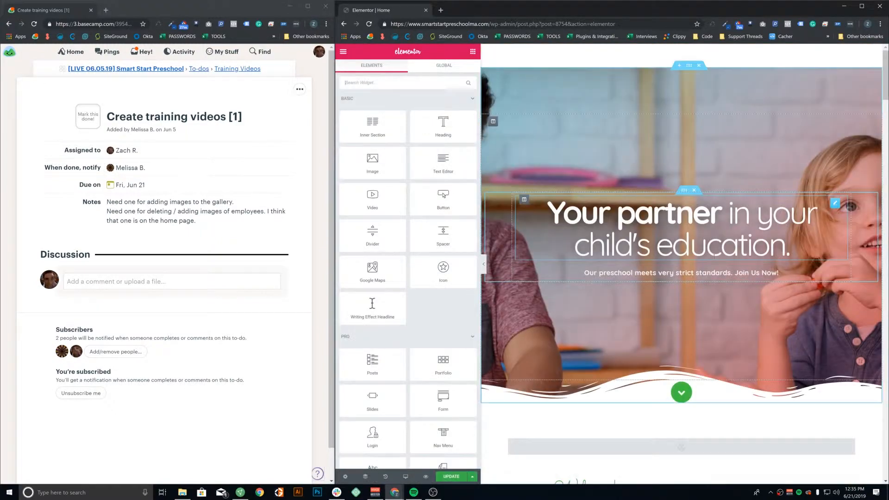
Scroll the Elementor preview down to the Qualified Staff section's eleven staff cards
scroll(714, 256, down, 15)
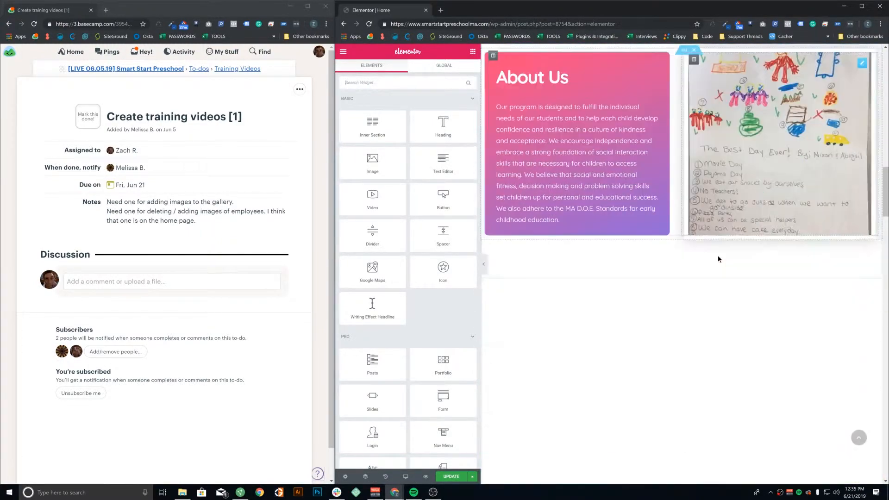
scroll(719, 259, down, 12)
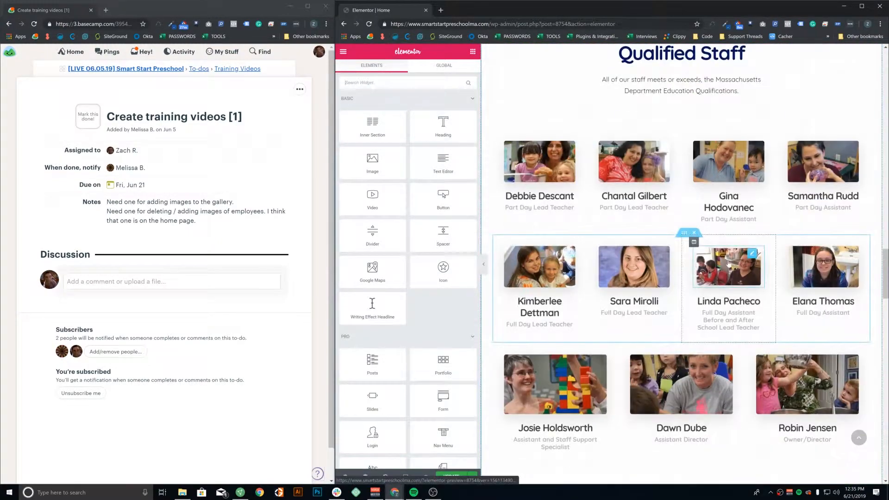
scroll(728, 263, down, 2)
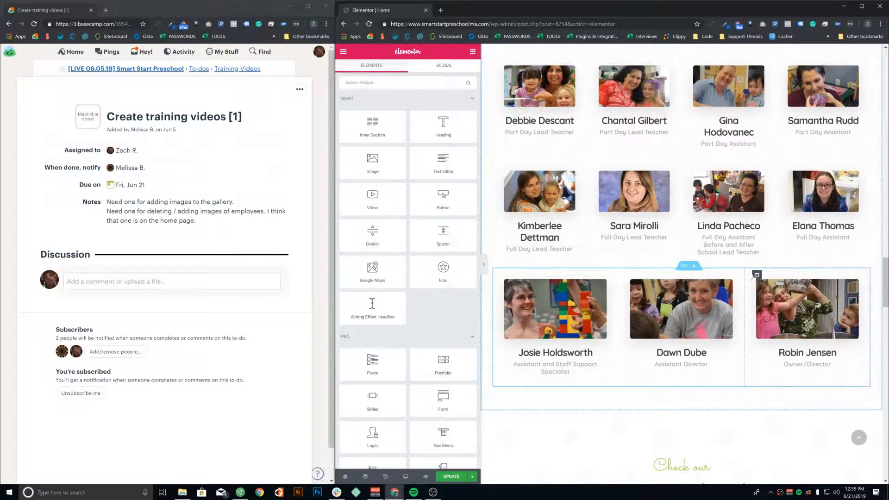
right_click(757, 276)
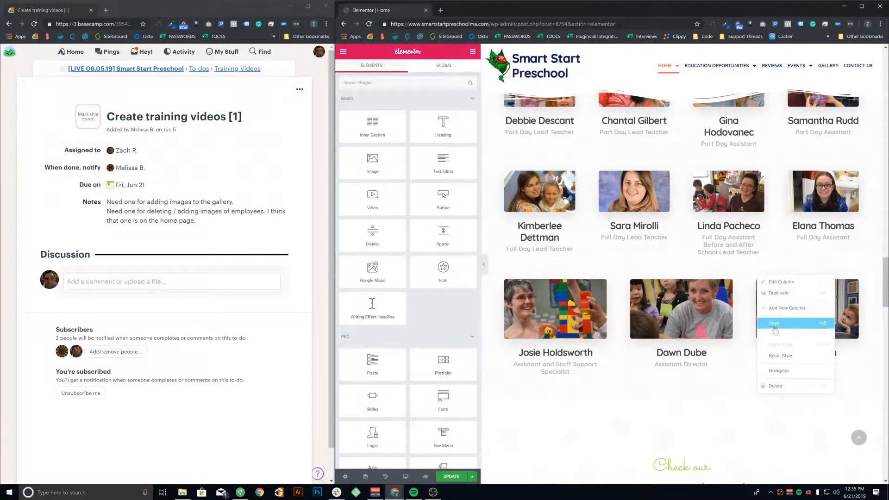
click(779, 293)
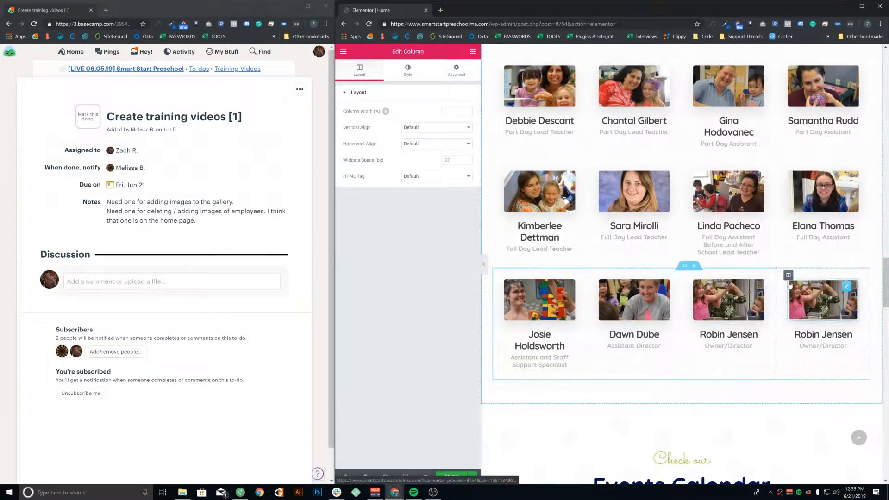
right_click(687, 267)
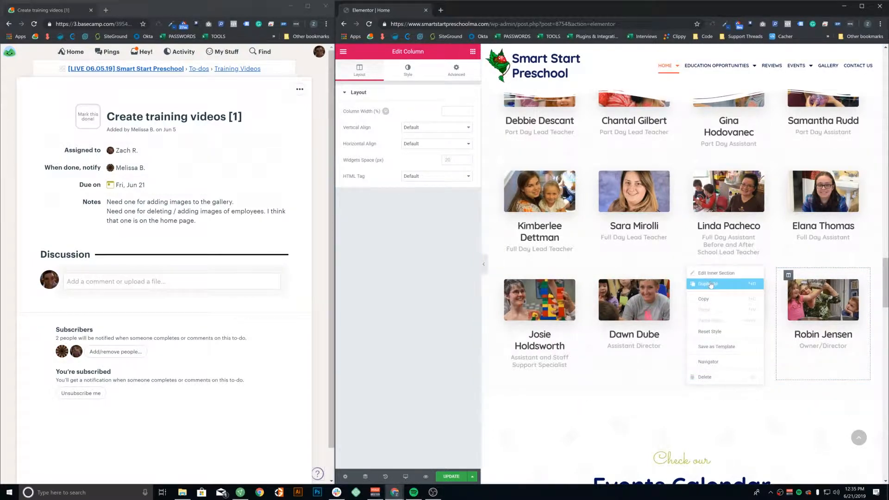
right_click(683, 268)
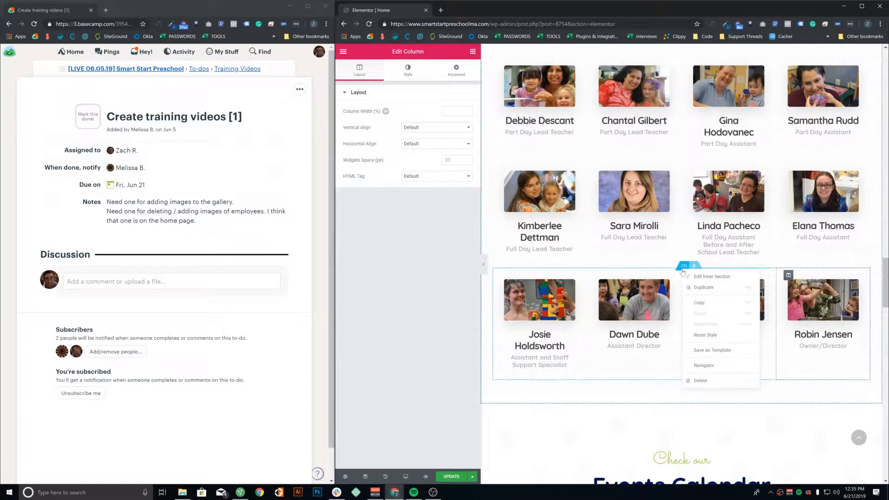
click(716, 290)
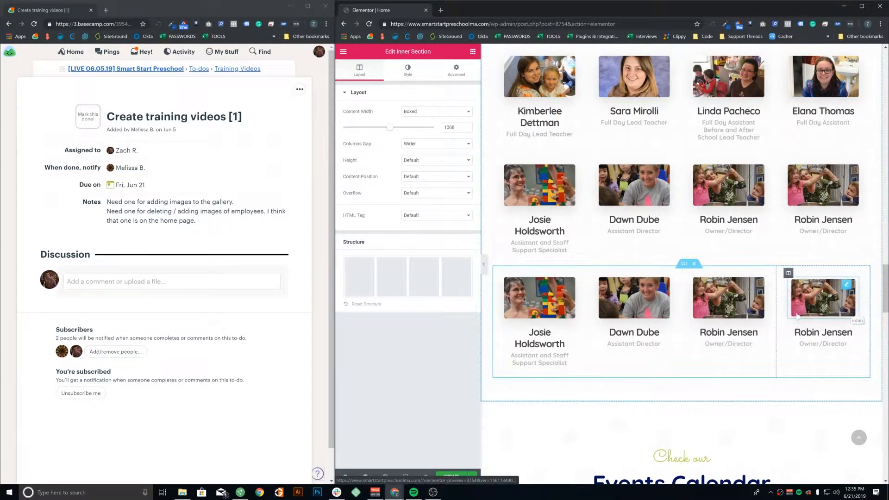
right_click(601, 275)
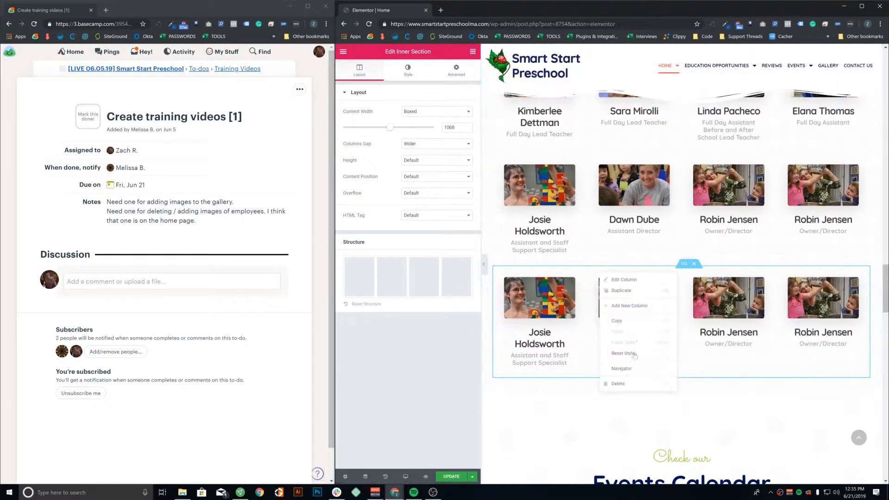
click(622, 383)
right_click(635, 275)
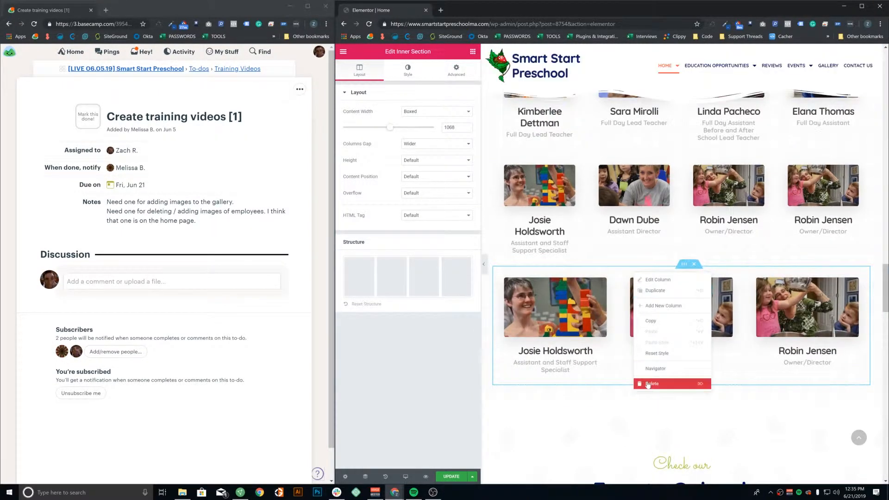
click(647, 384)
click(694, 264)
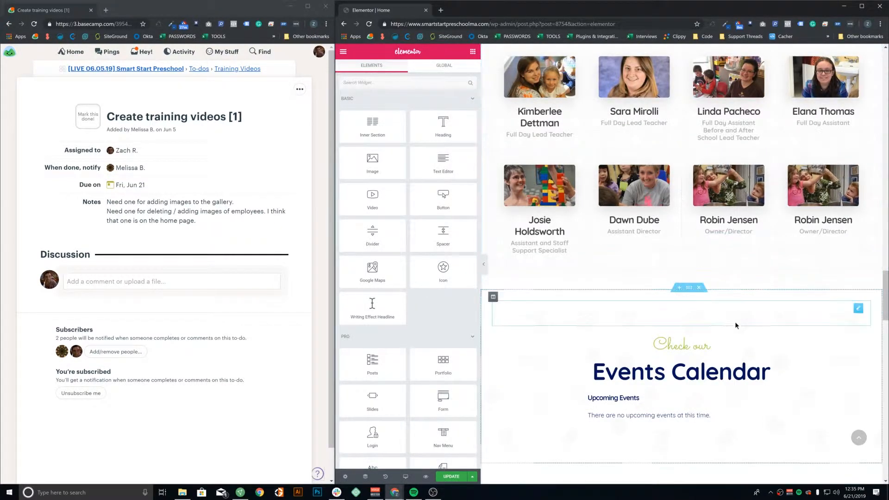
Rename the copied card's heading to John Smith
scroll(786, 222, up, 1)
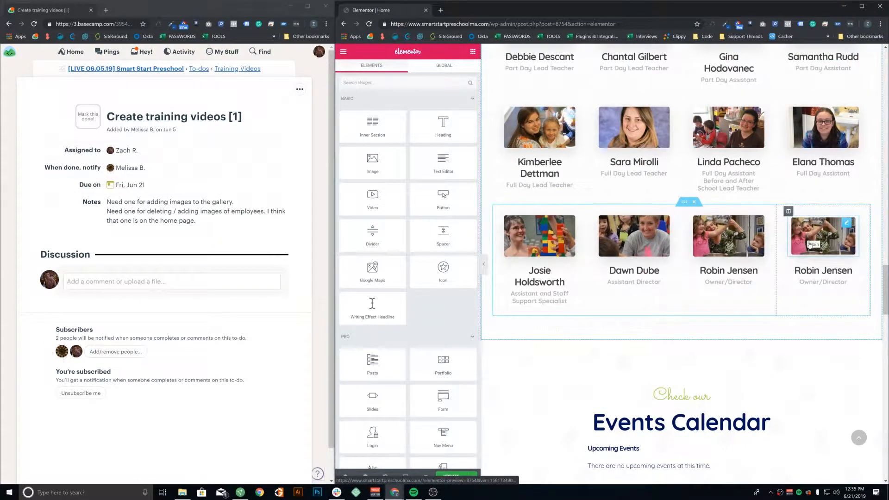
click(824, 270)
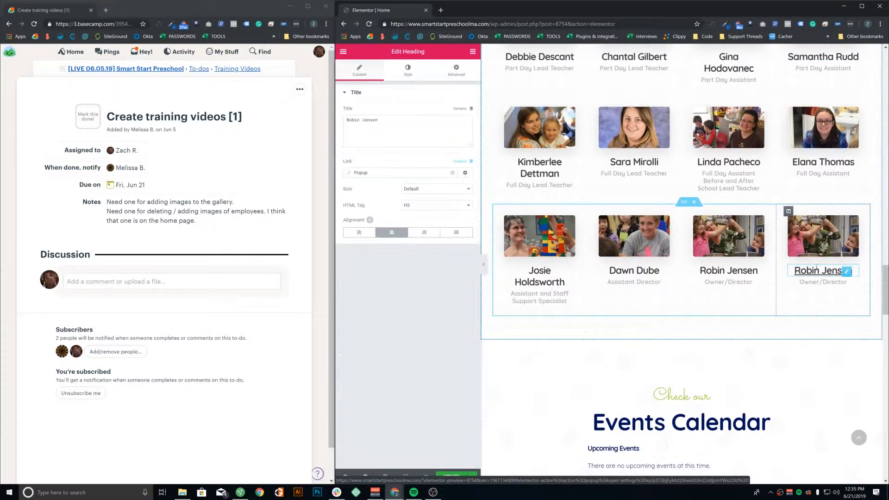
triple_click(409, 140)
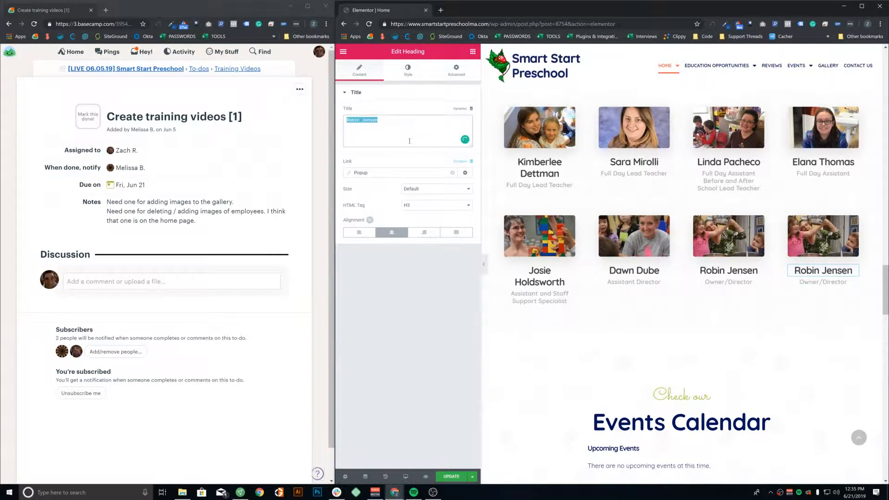
text(John Smith)
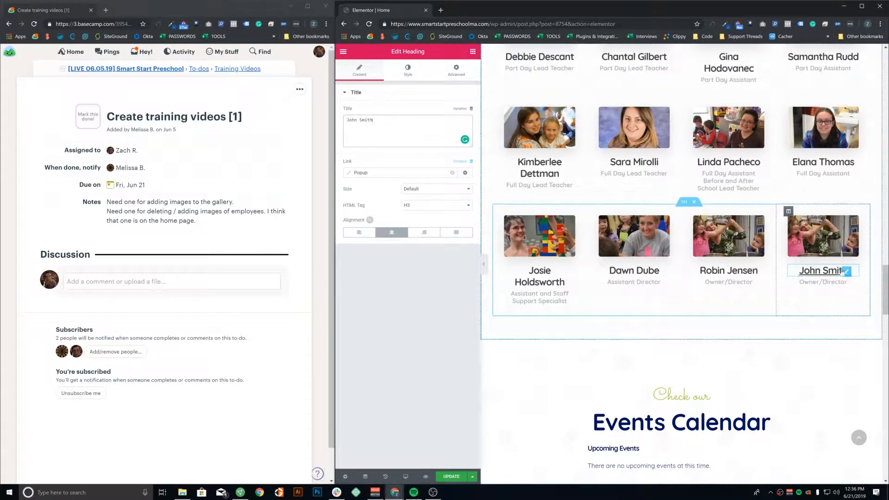
drag(425, 138, 339, 126)
click(414, 134)
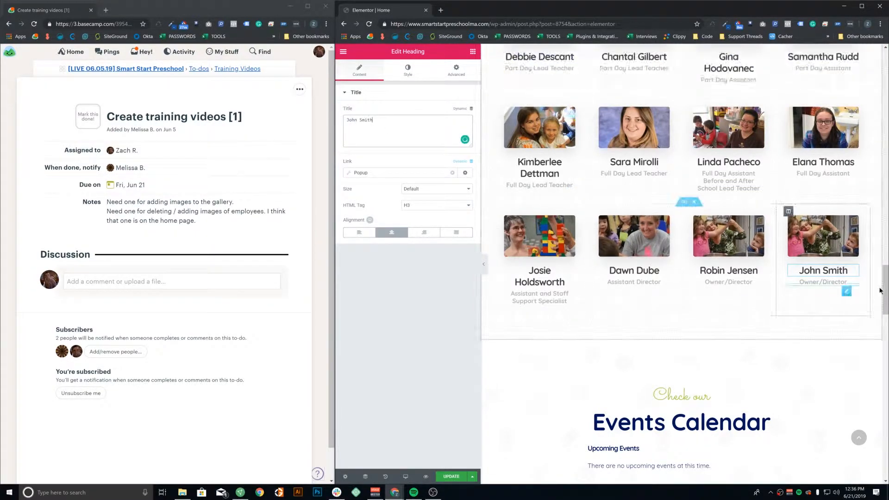
Change the card's job title from Owner/Director to Teacher
click(846, 282)
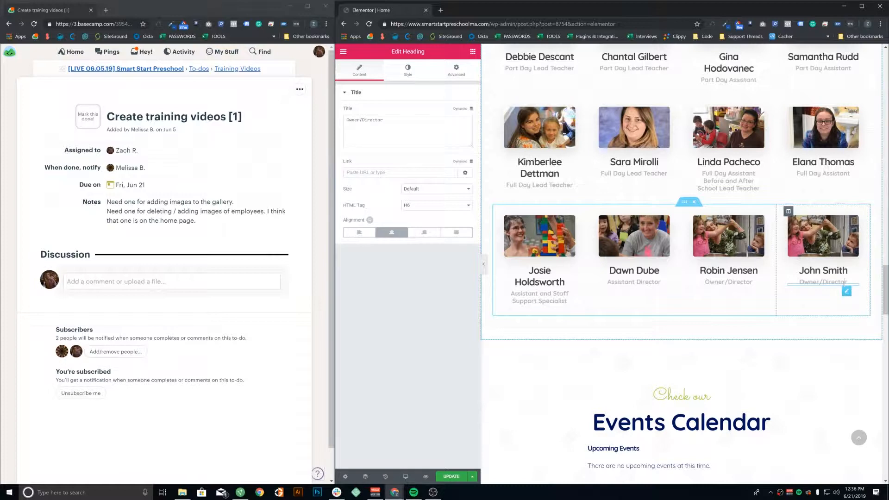
double_click(375, 123)
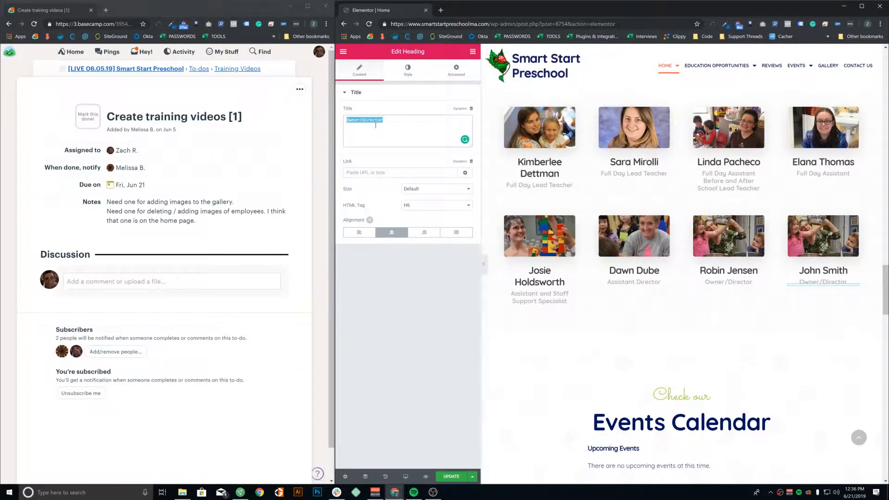
text(Teacher)
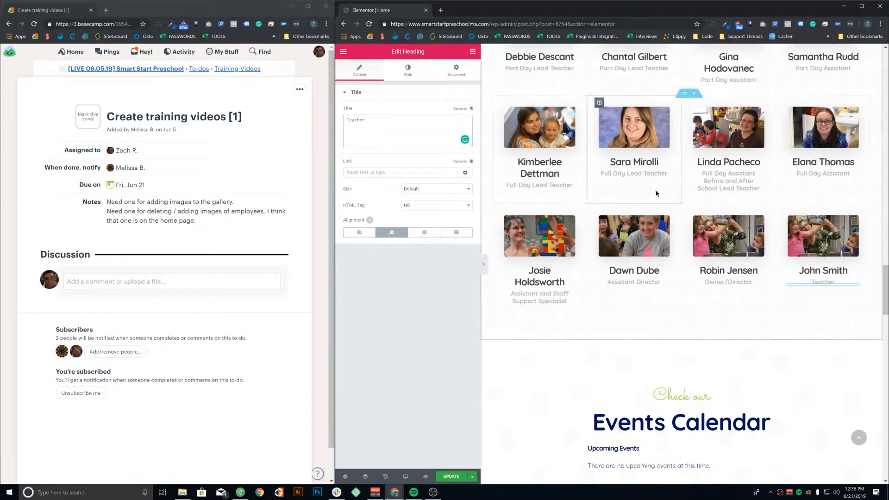
click(850, 225)
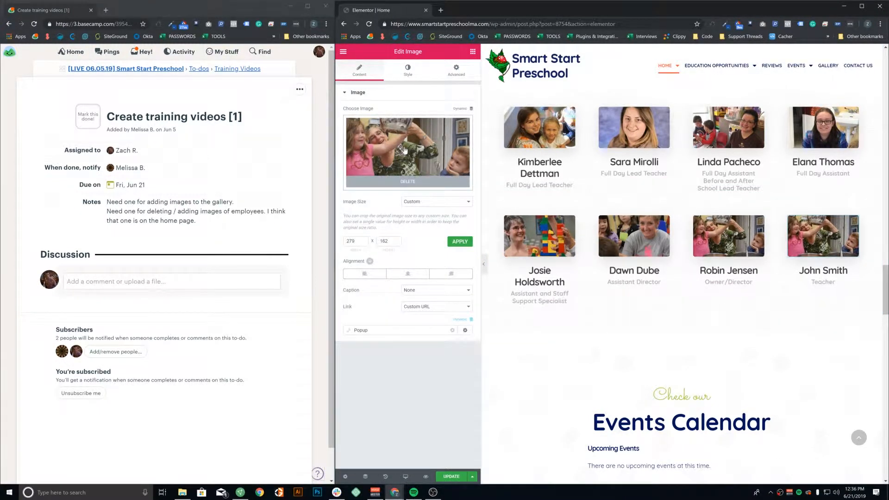
Swap John Smith's photo for the yellow bird picture and update the homepage
click(409, 182)
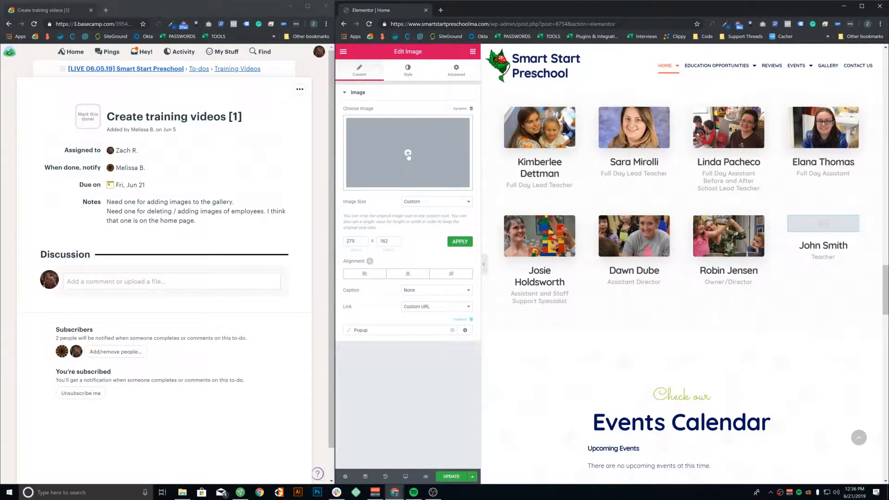
click(408, 154)
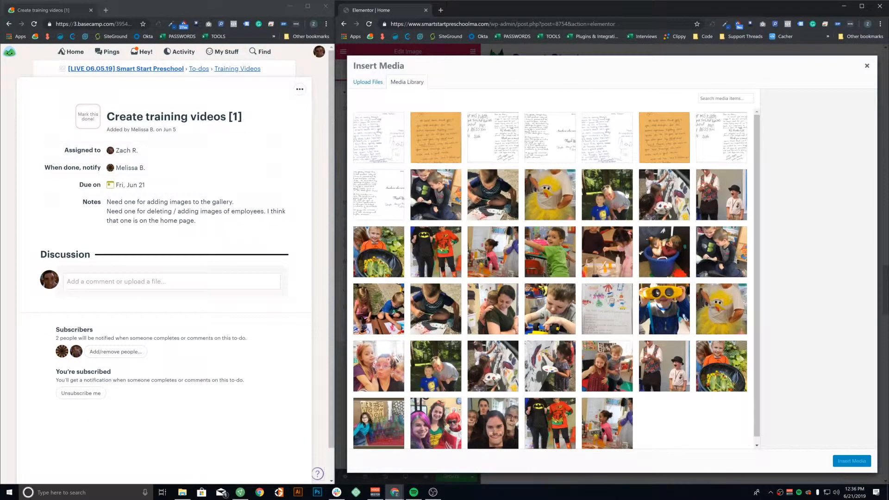
click(537, 208)
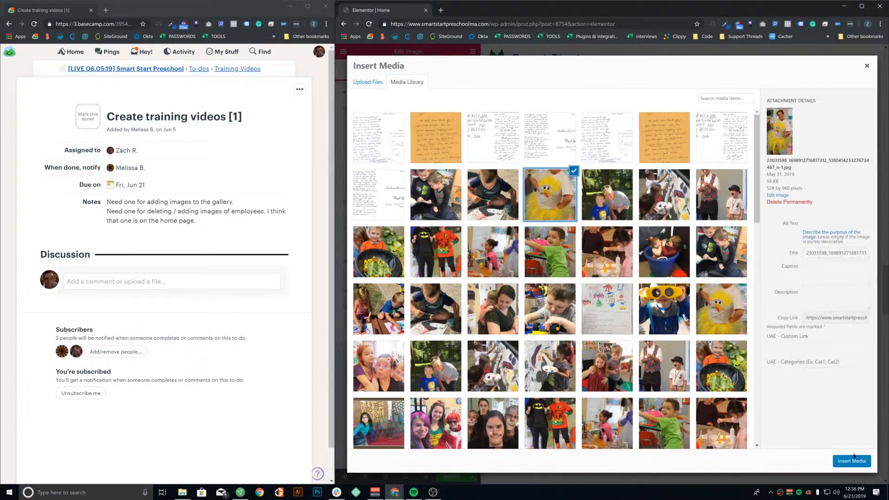
click(851, 461)
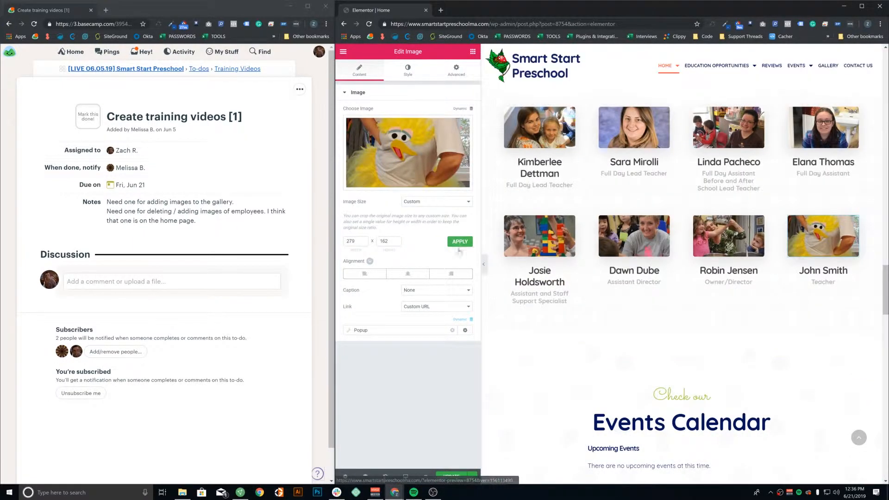
click(451, 476)
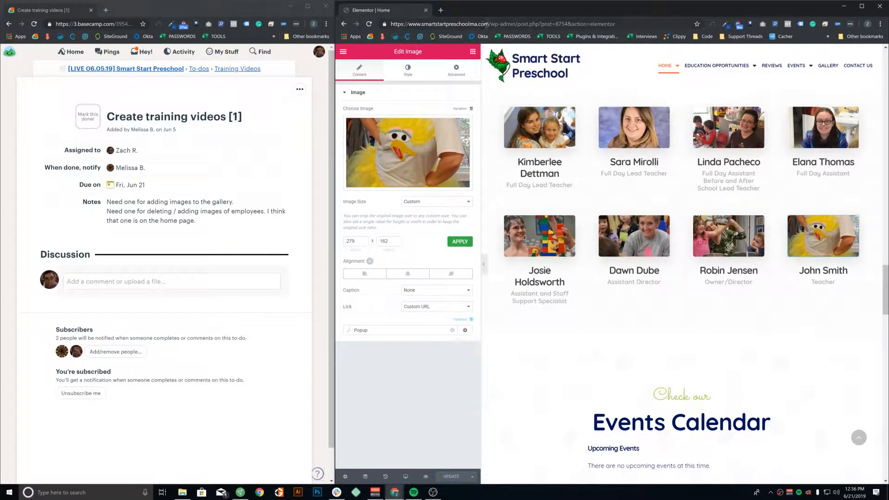
Exit Elementor to the Home page's dashboard editor and dismiss the editor tips popup
click(343, 52)
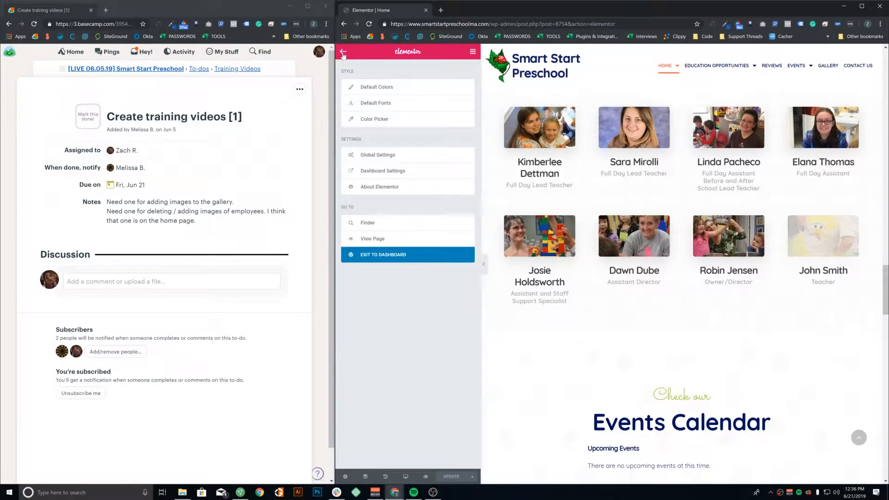
click(382, 256)
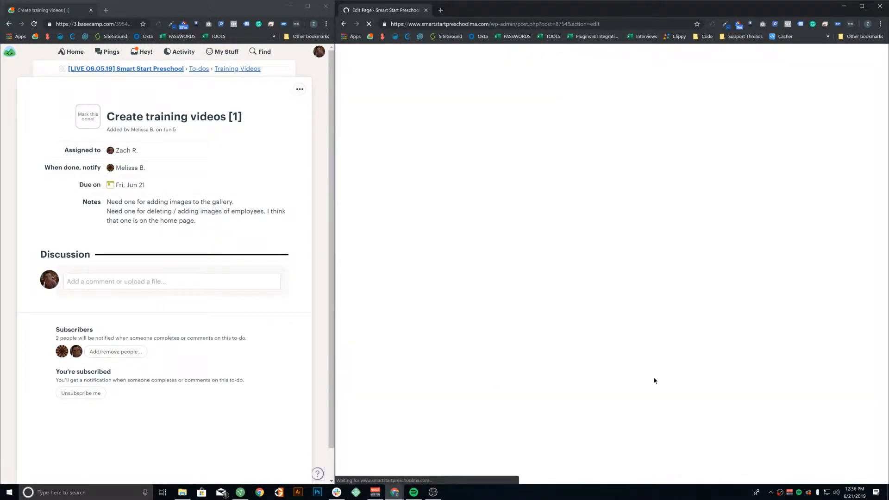
click(577, 89)
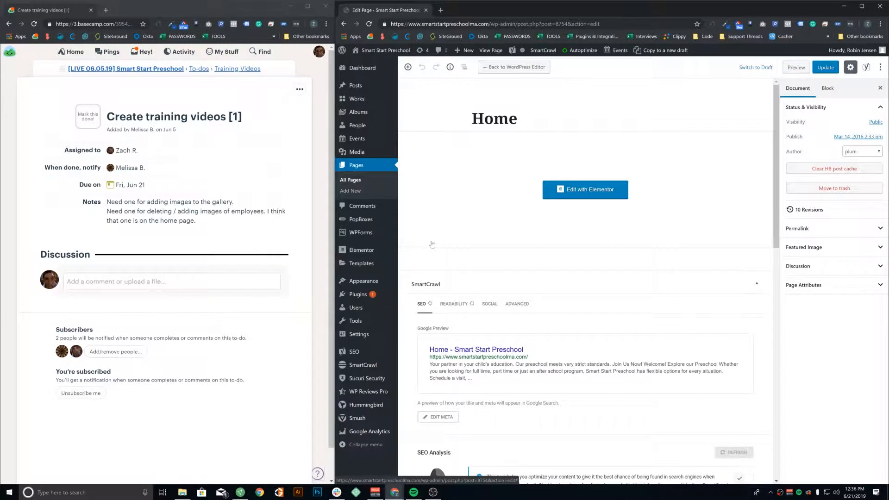
mouse_move(373, 266)
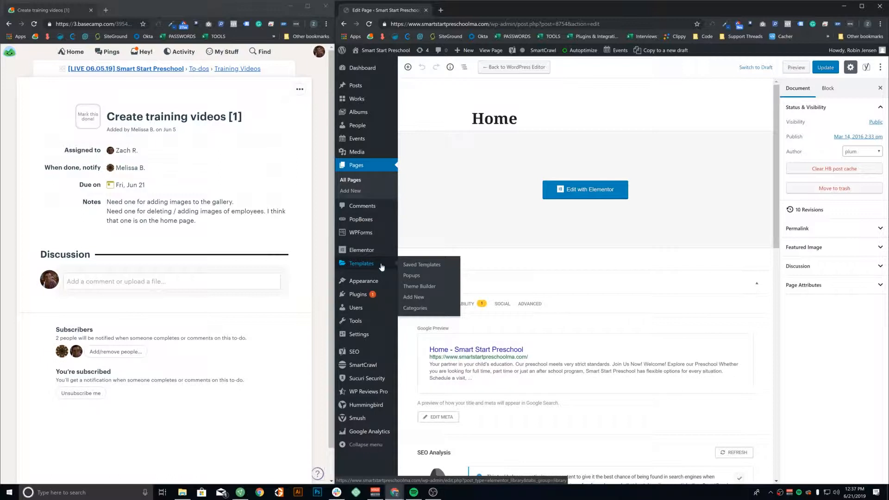
Open the Elementor Popups template list and display its Screen Options panel
click(411, 276)
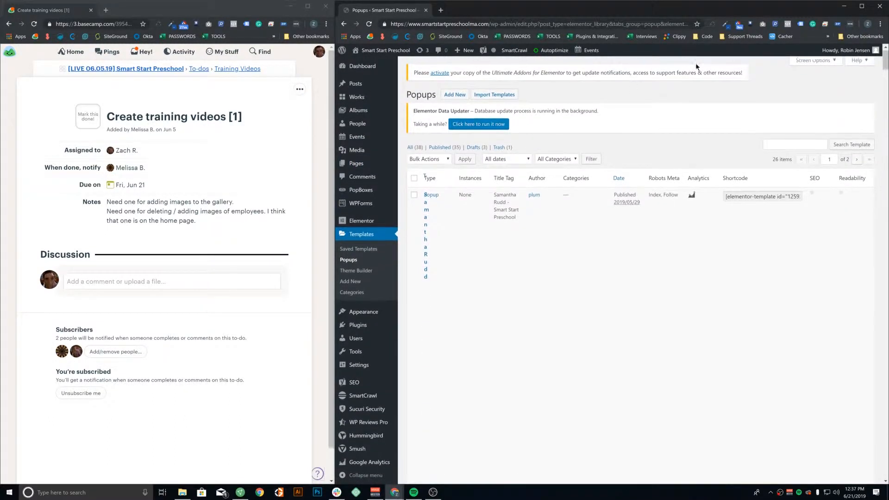
scroll(576, 234, down, 1)
scroll(576, 235, up, 1)
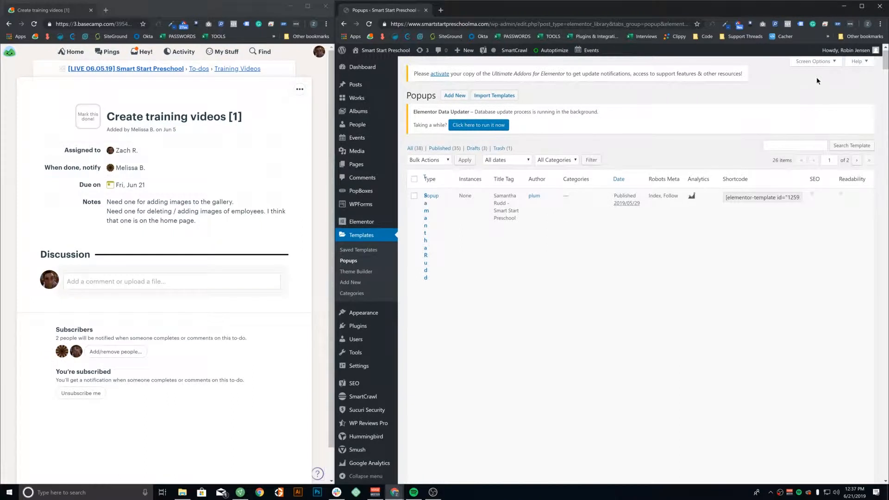
click(823, 63)
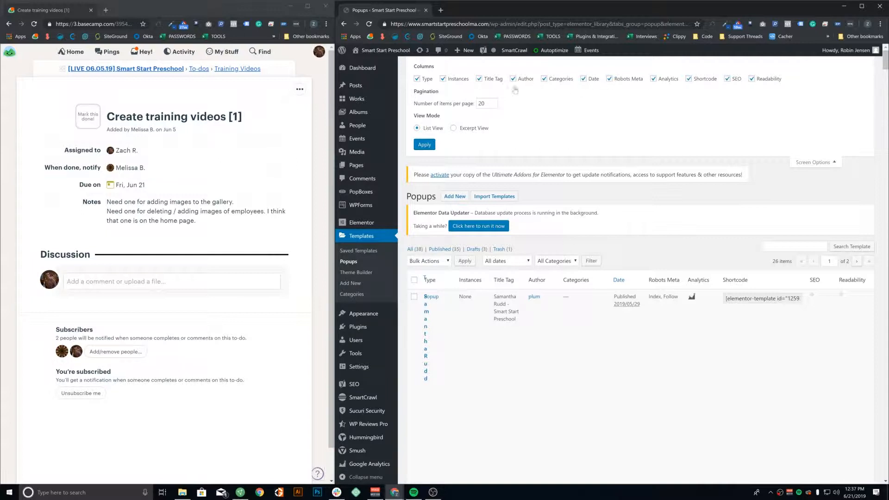
Hide the Analytics, Shortcode, Instances, Author and Title Tag columns in the Popups list
click(654, 79)
click(689, 79)
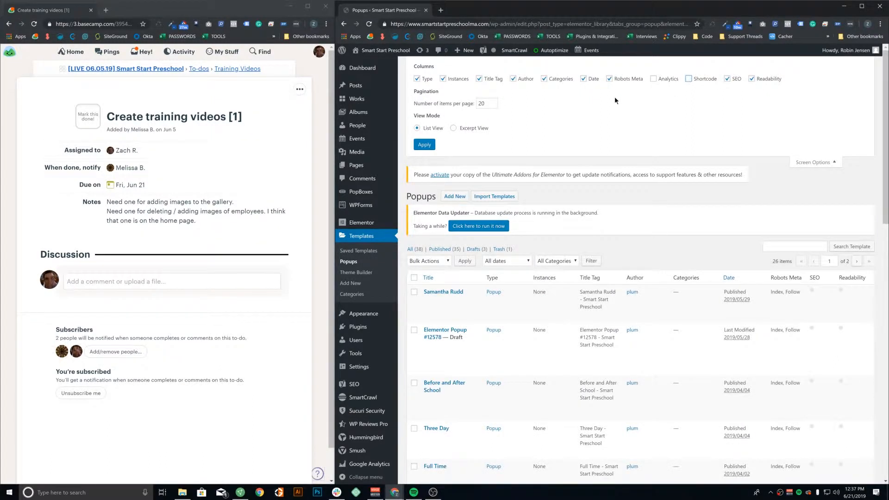
click(442, 79)
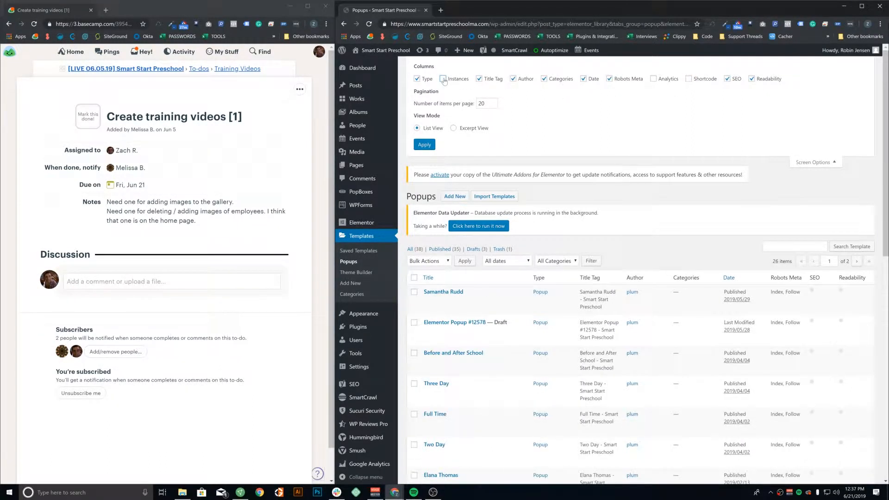
click(513, 79)
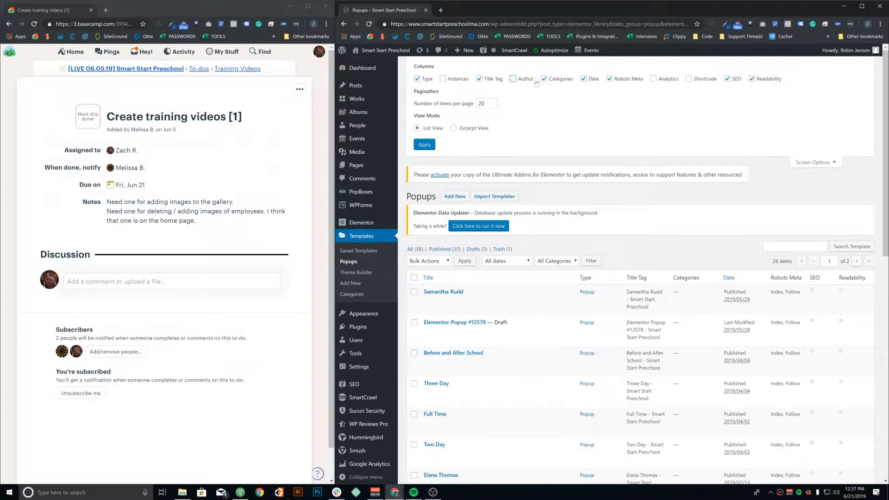
click(479, 79)
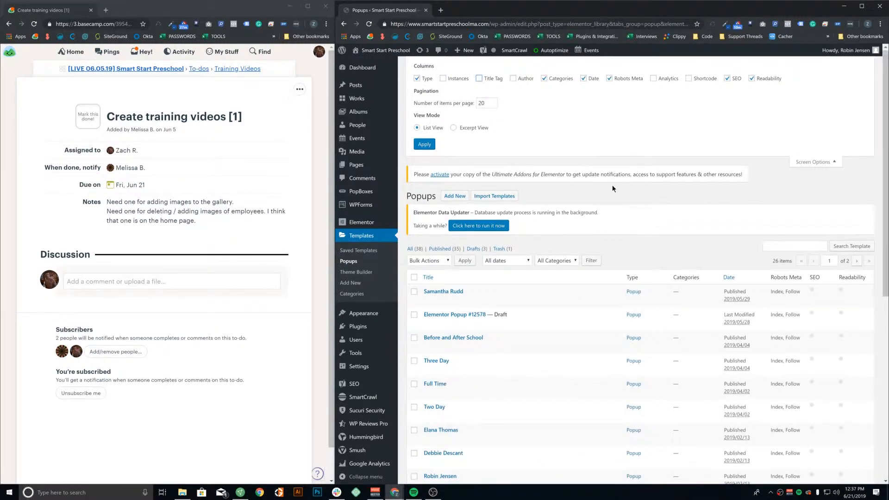
scroll(464, 151, down, 5)
scroll(463, 167, up, 2)
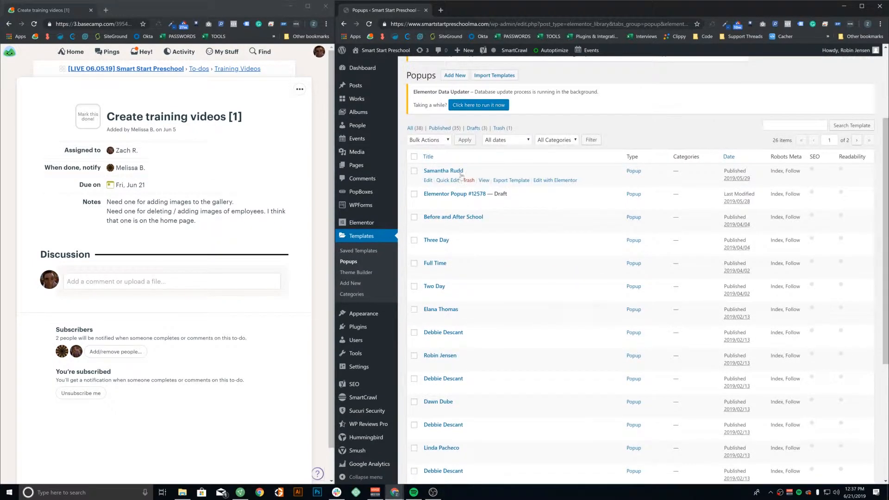
scroll(491, 274, down, 5)
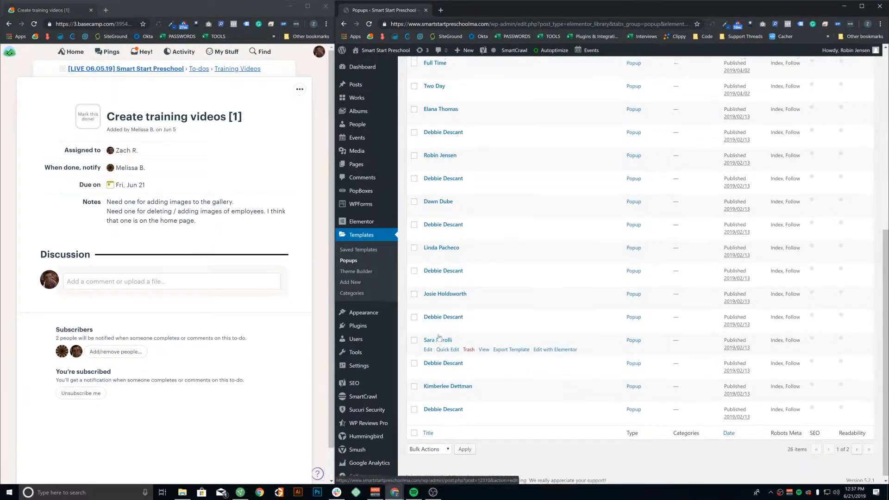
scroll(463, 345, up, 2)
scroll(435, 306, down, 2)
scroll(435, 306, up, 2)
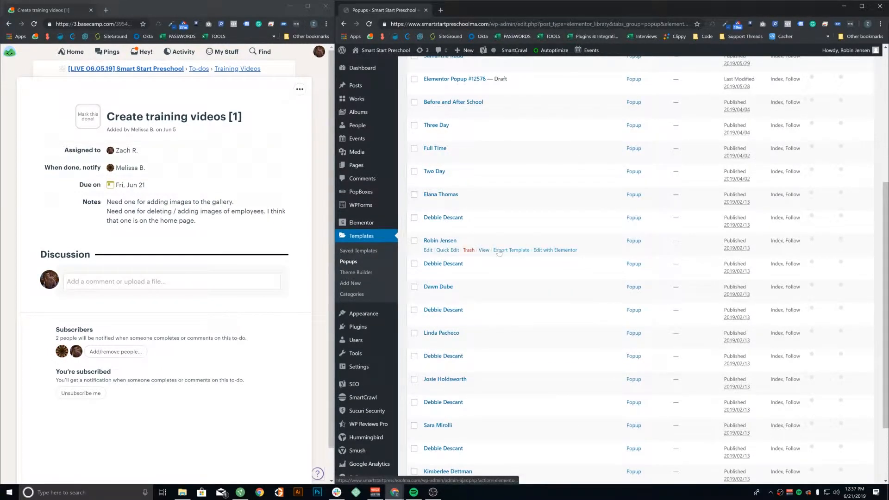
click(522, 253)
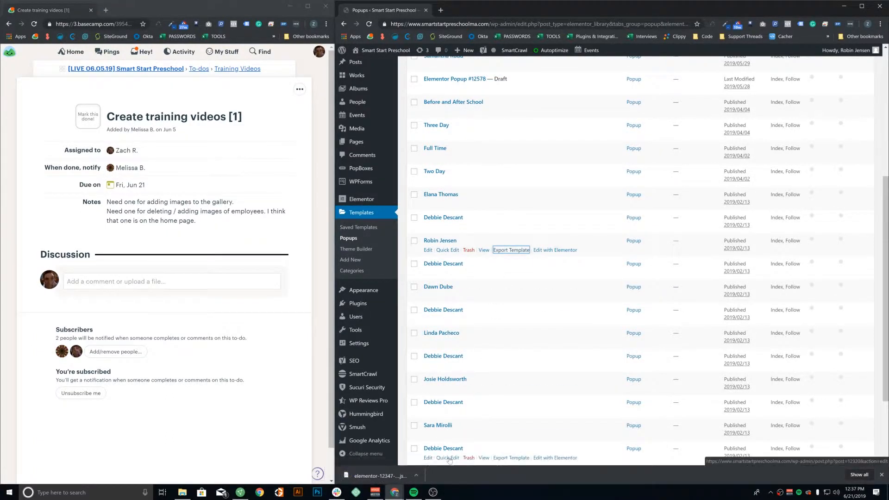
click(416, 477)
click(424, 450)
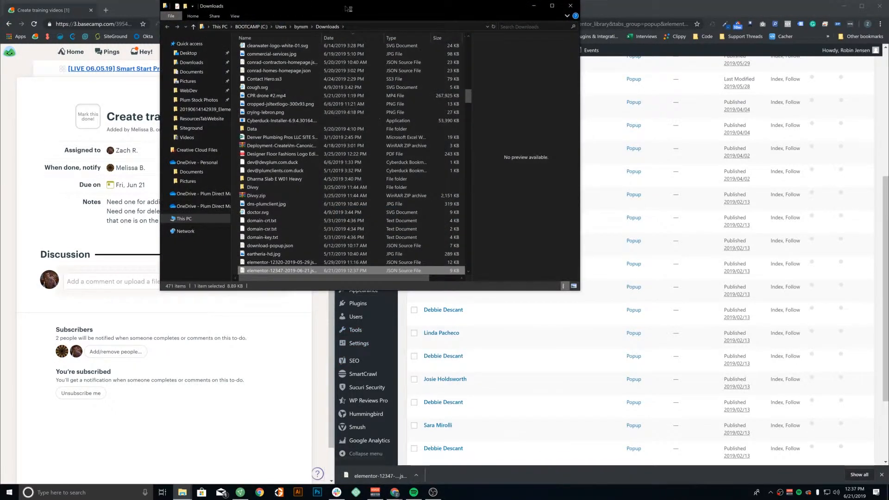
Rename the downloaded template to robin-info-popup.json and move the Explorer window aside
click(279, 270)
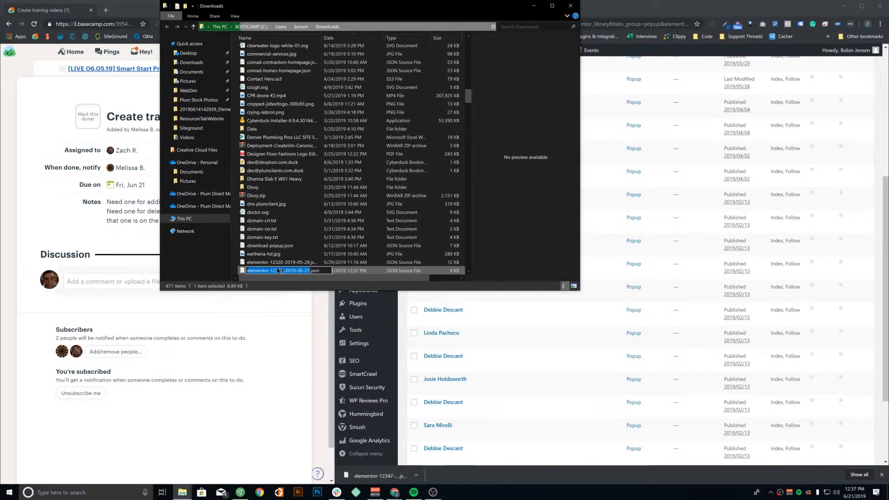
text(robin-)
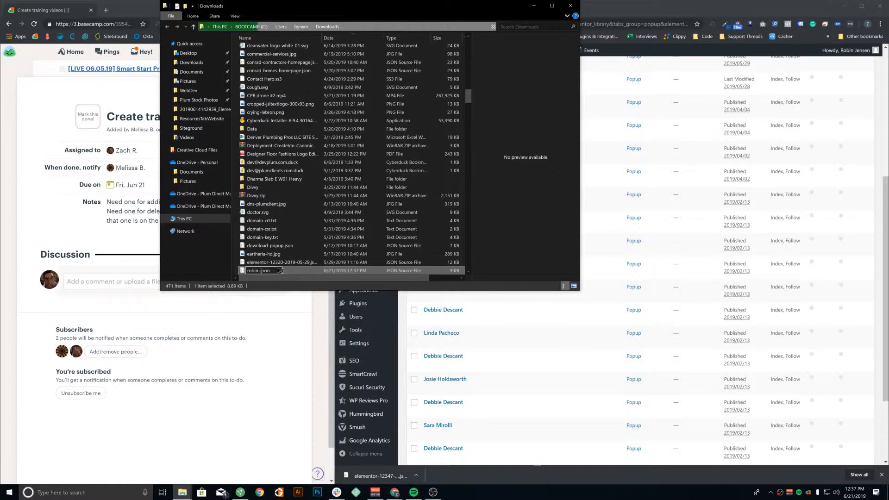
text(info-popup)
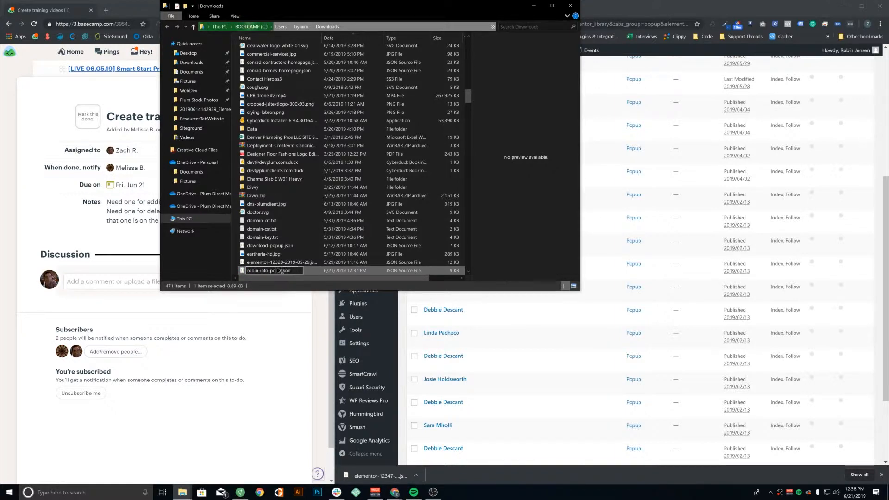
key(Return)
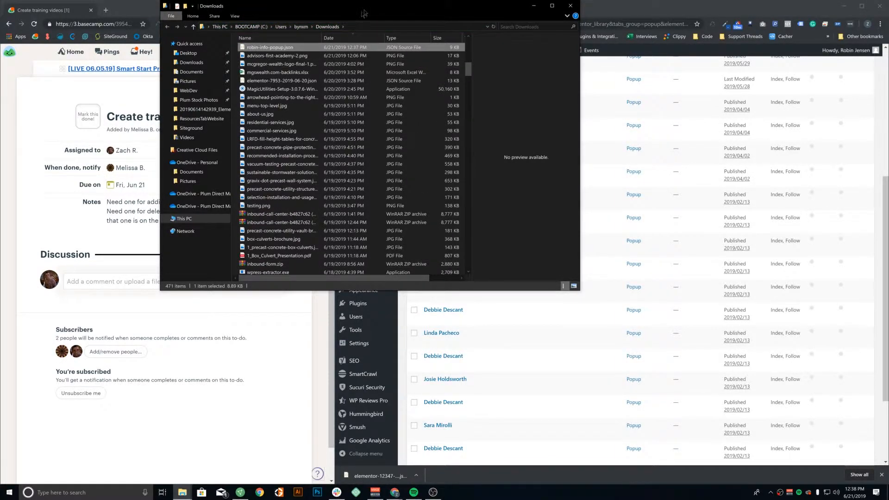
drag(364, 14, 227, 115)
scroll(575, 76, up, 5)
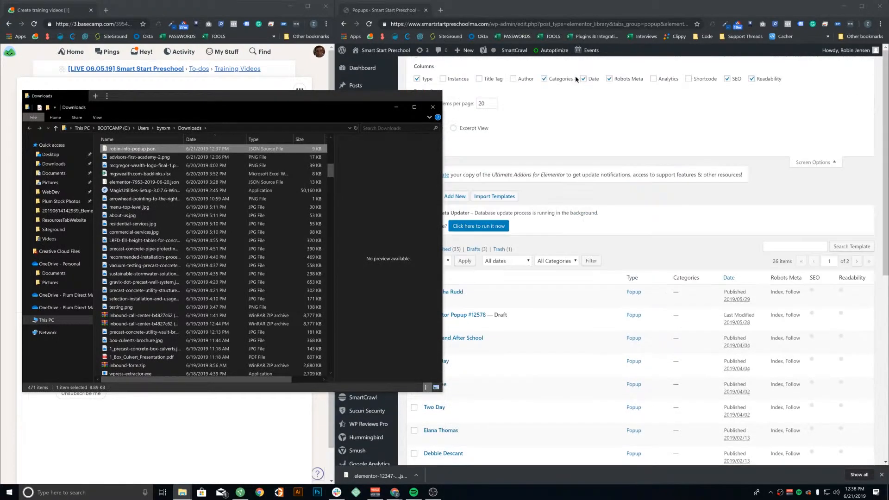
Import robin-info-popup.json into the template library by dropping it onto the import area
click(614, 122)
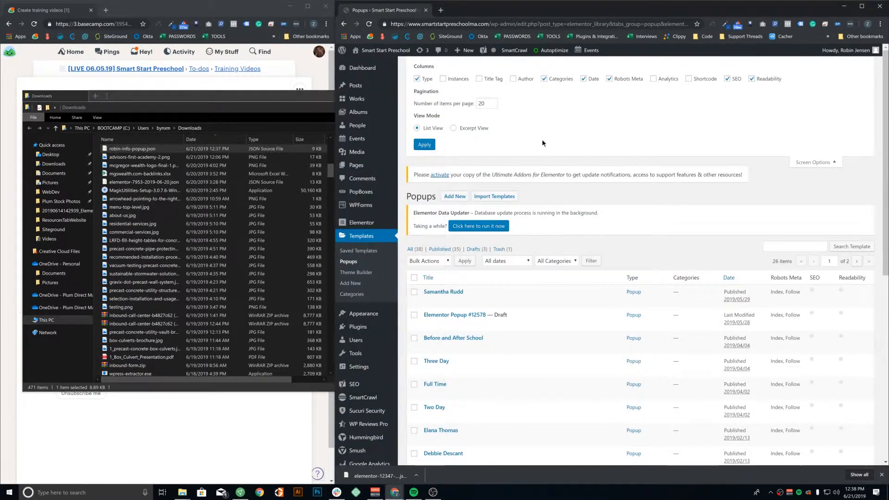
click(495, 196)
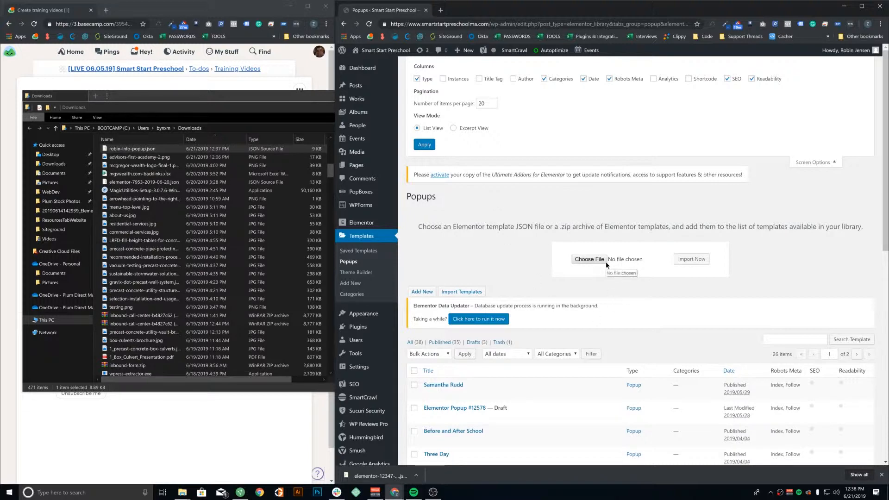
click(119, 150)
drag(119, 149, 428, 227)
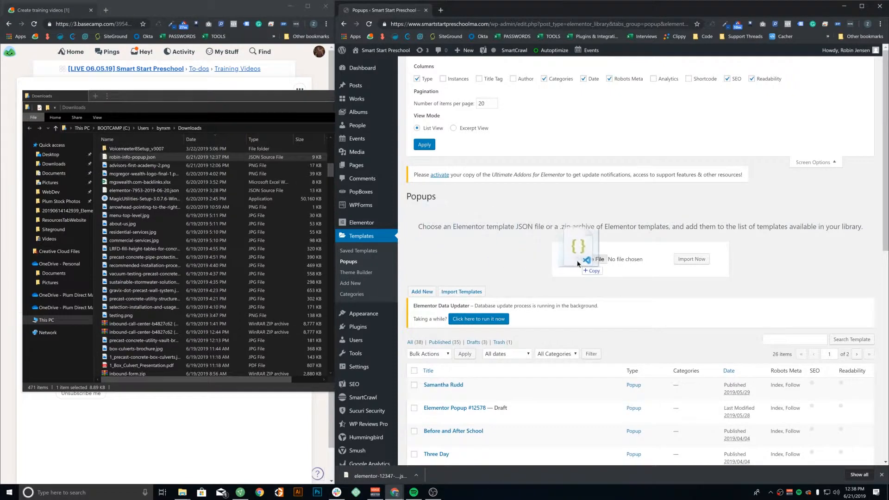
drag(580, 260, 582, 261)
click(689, 260)
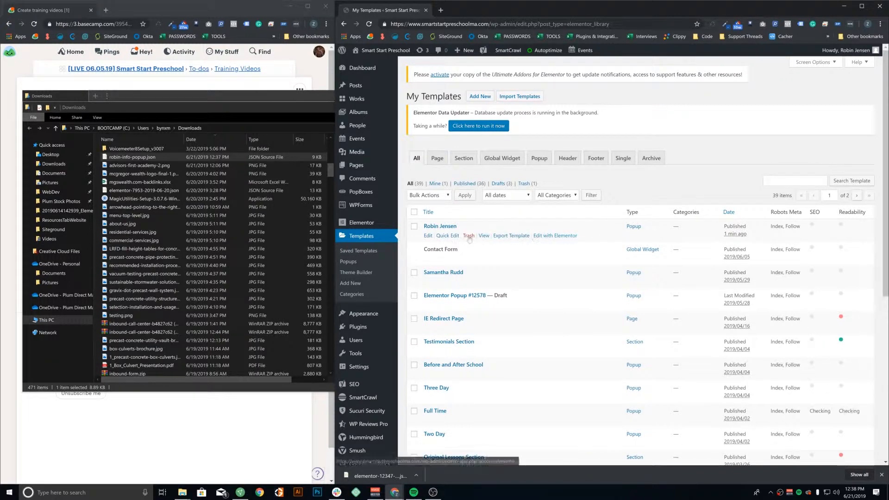
click(447, 236)
click(422, 361)
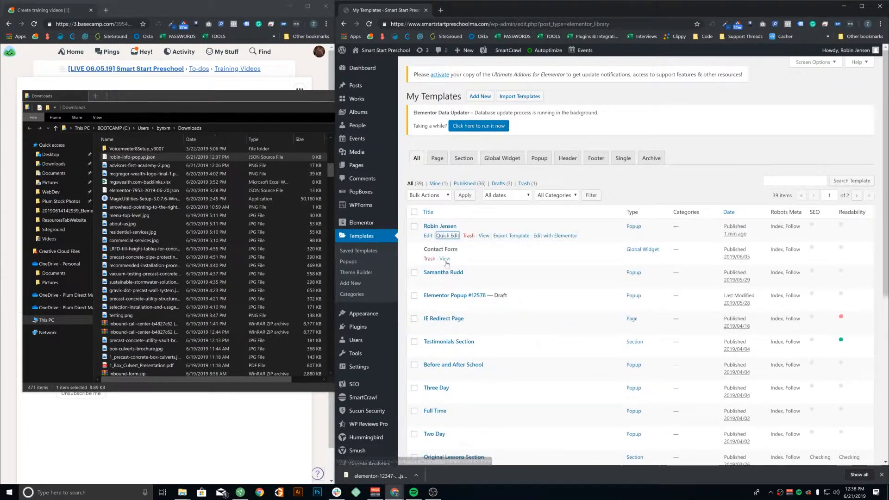
click(447, 236)
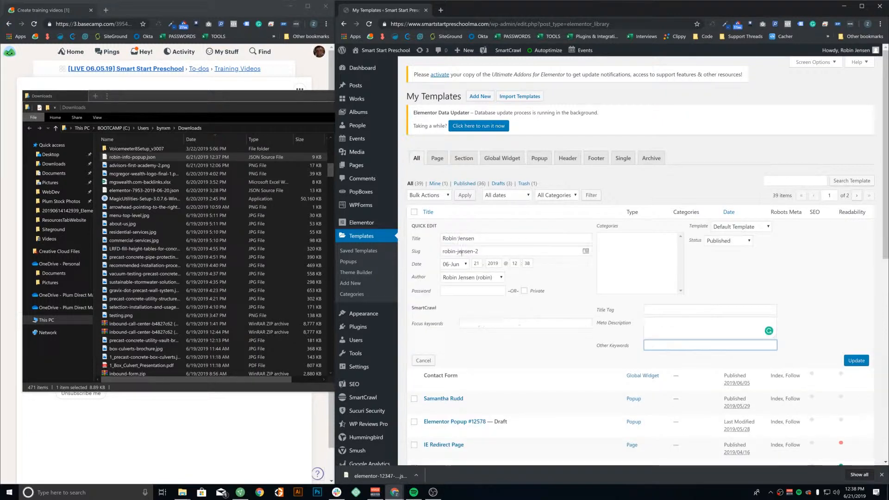
triple_click(461, 251)
click(499, 251)
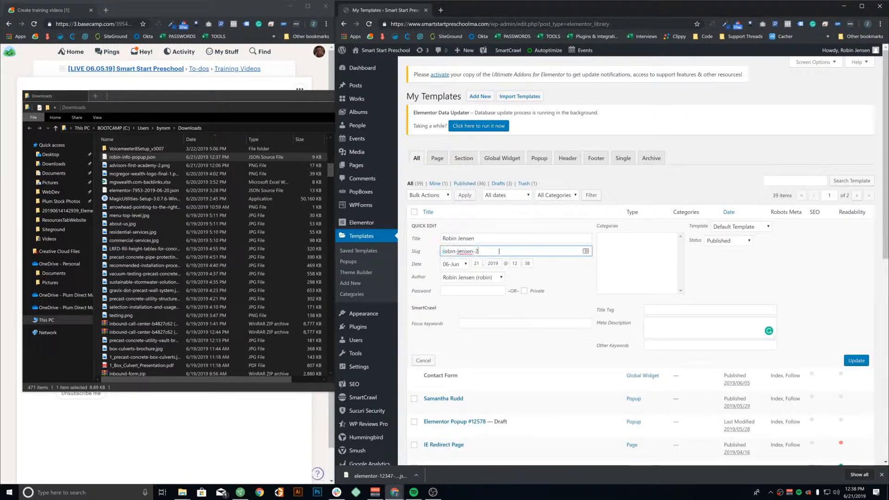
triple_click(495, 252)
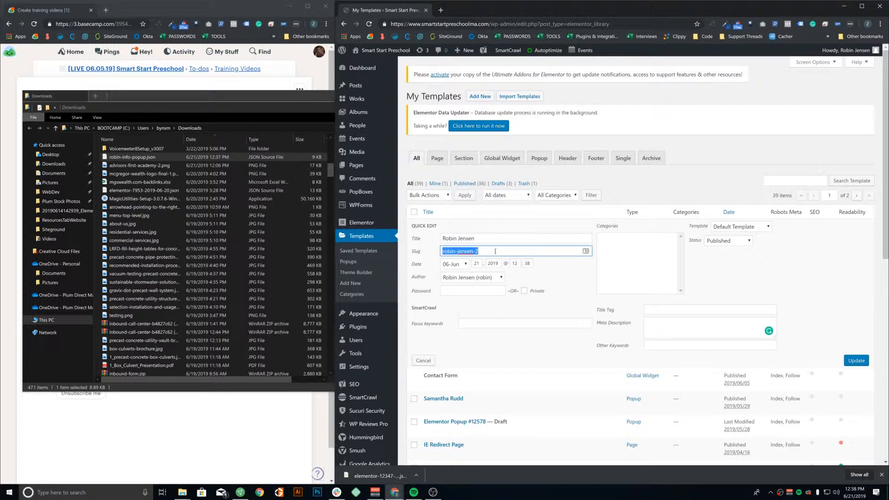
key(BackSpace)
Retitle the popup John Smith, update it, and open it in Elementor
triple_click(489, 239)
key(BackSpace)
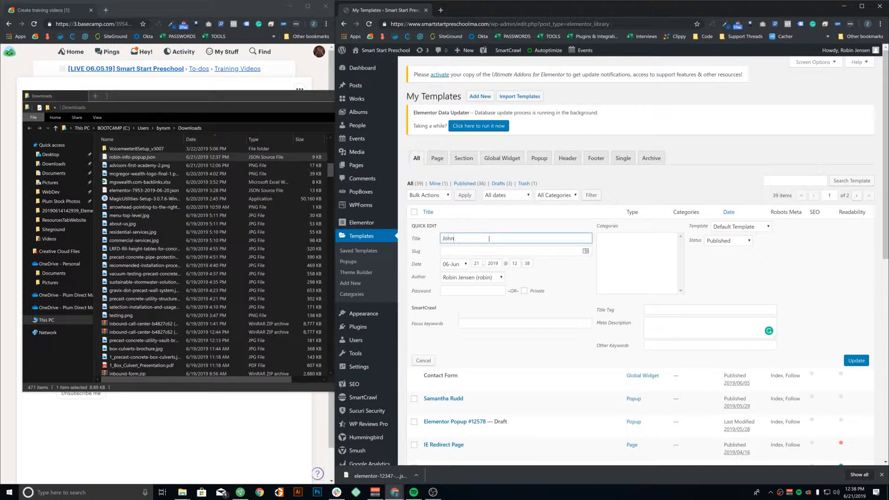
click(480, 253)
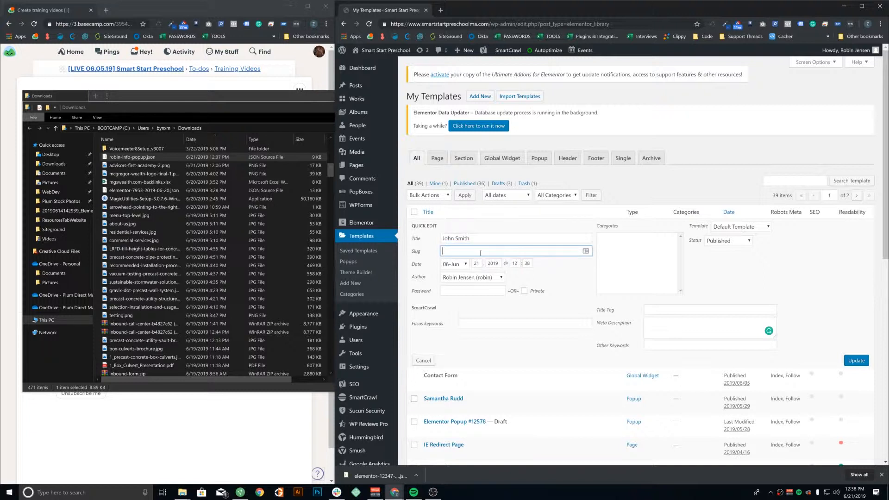
click(565, 284)
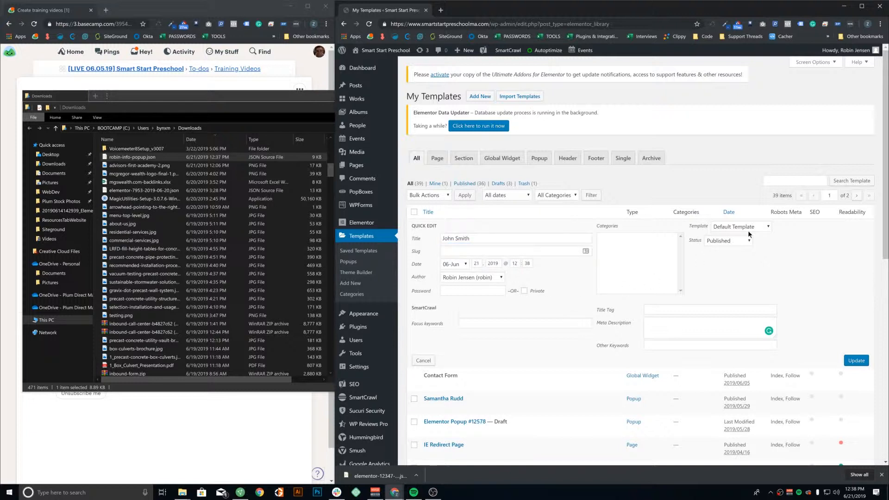
click(855, 360)
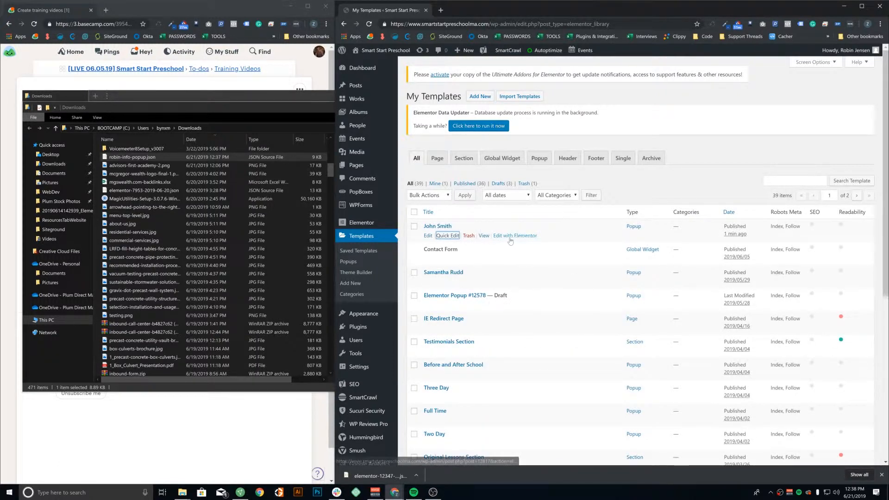
click(518, 236)
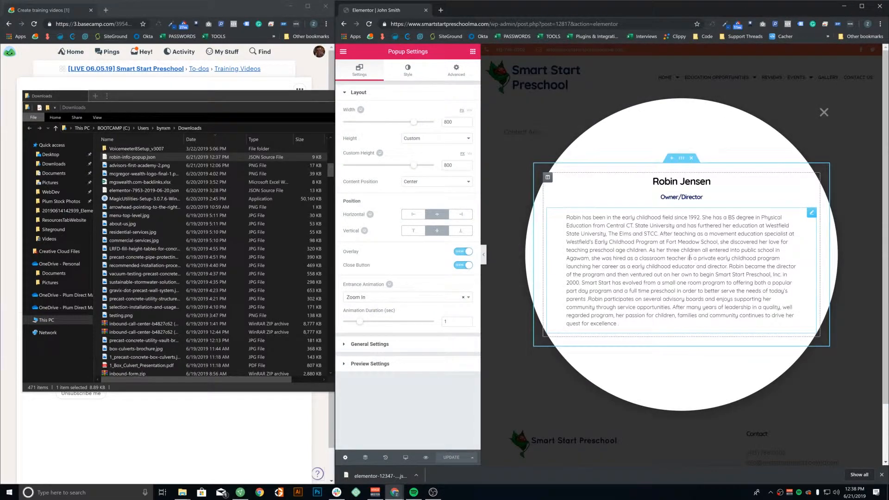
click(682, 181)
drag(346, 120, 404, 120)
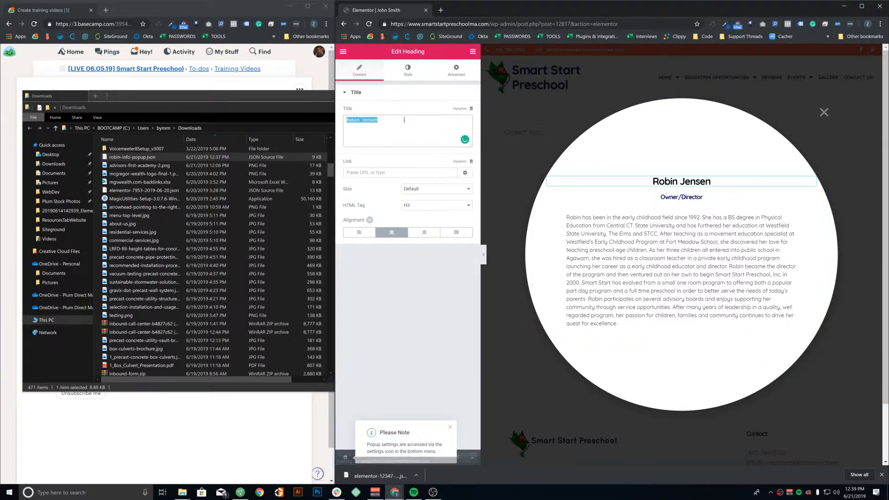
click(681, 196)
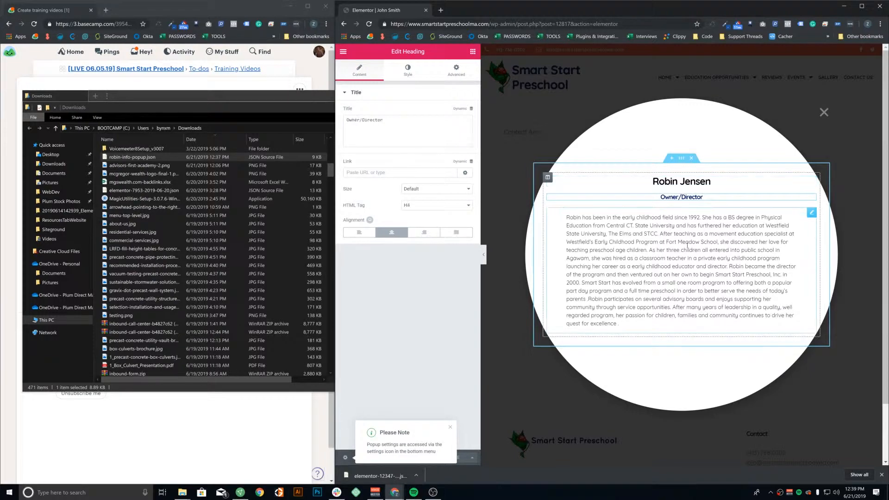
click(687, 246)
click(681, 181)
click(377, 142)
key(ctrl+a)
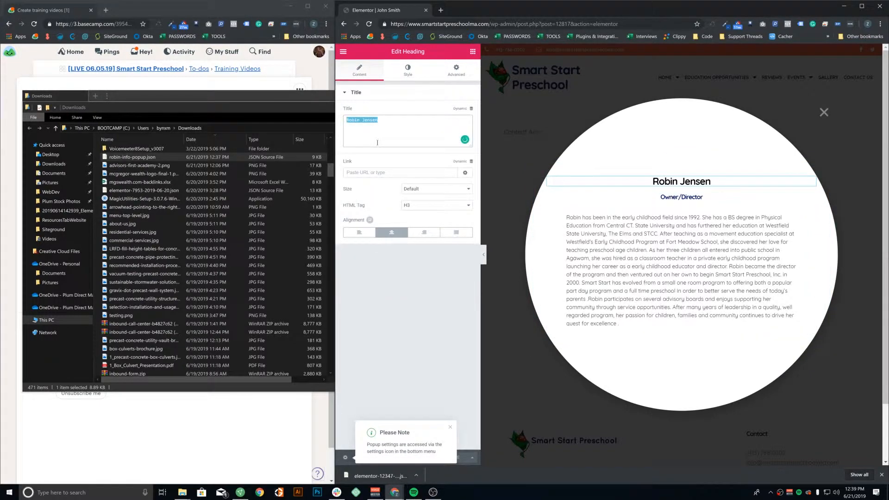
text(John Smith)
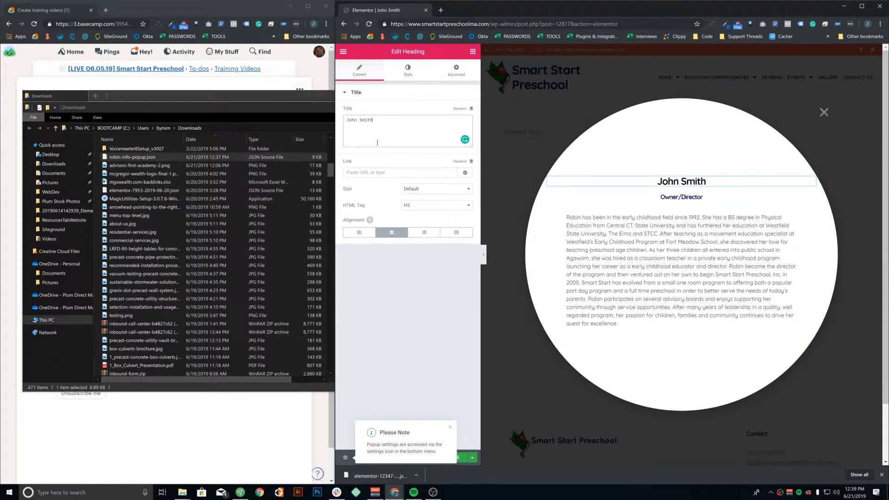
Replace the Owner/Director subtitle with Teacher
click(643, 199)
click(422, 137)
key(ctrl+a)
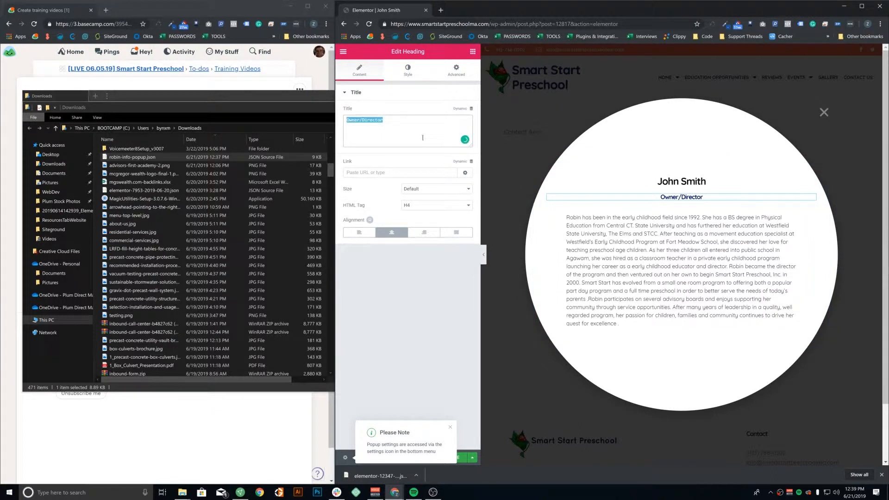
text(Teacher)
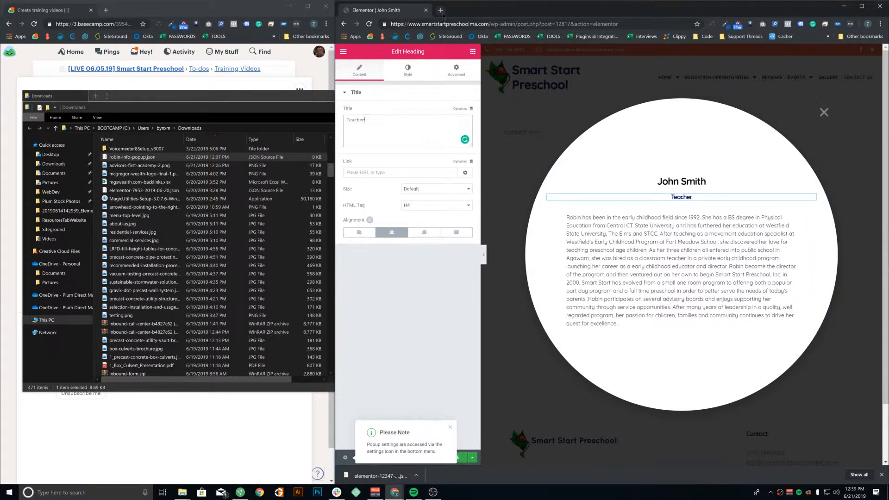
Search the web for lorem in a new browser tab
click(441, 9)
text(lorem)
key(Return)
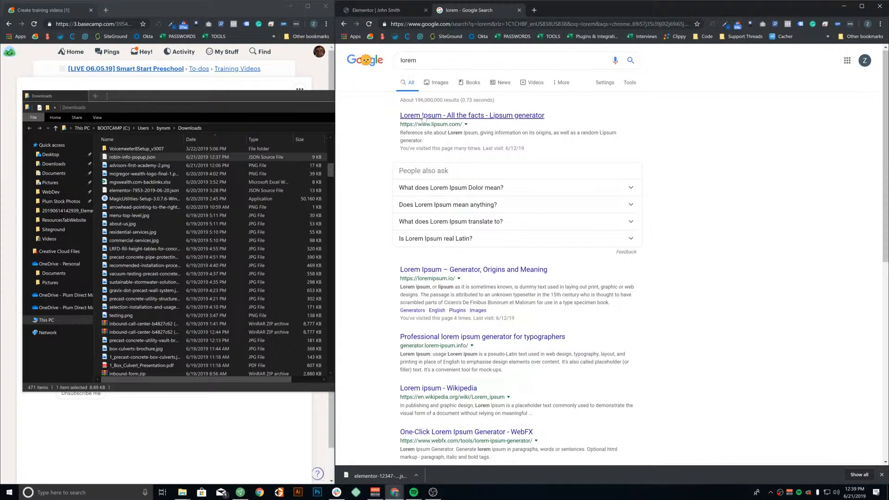
Generate Lorem Ipsum on Lipsum.com, grab the first paragraph, and open the popup's bio text
click(444, 118)
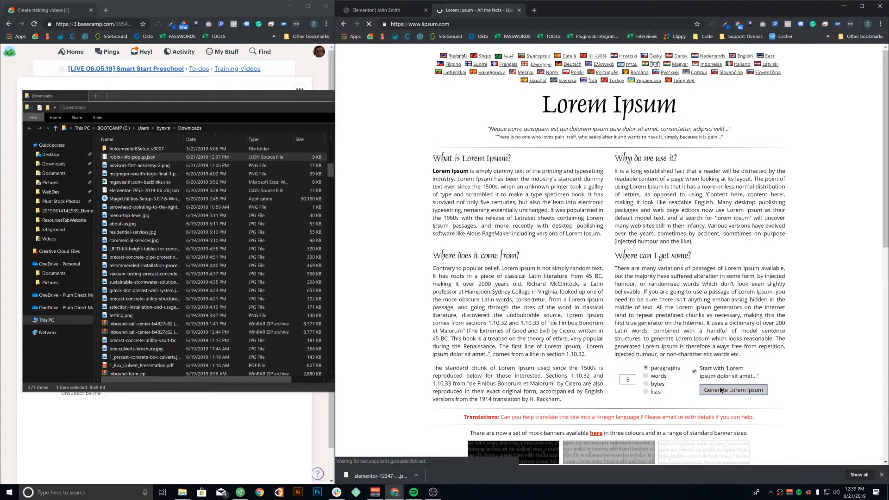
click(733, 390)
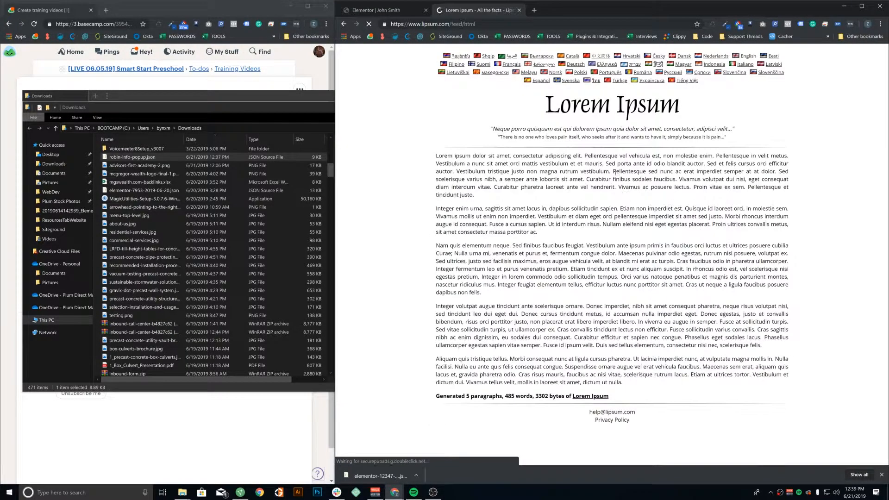
triple_click(562, 218)
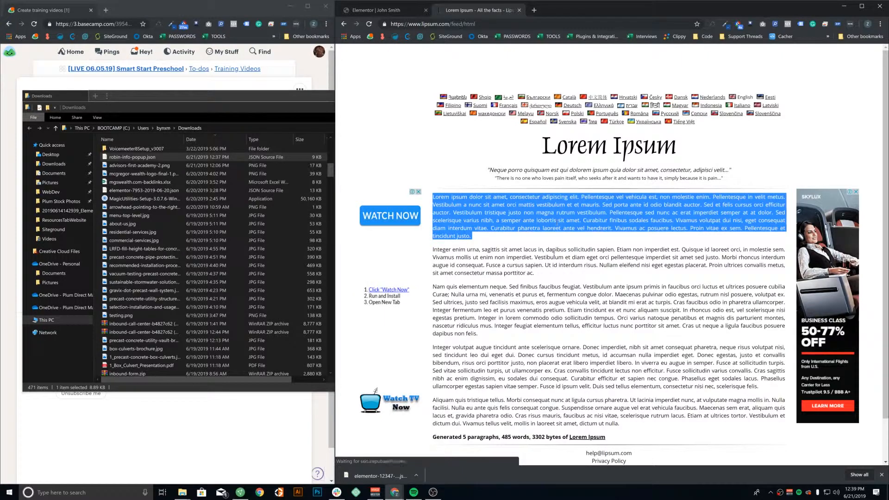
click(388, 10)
click(615, 250)
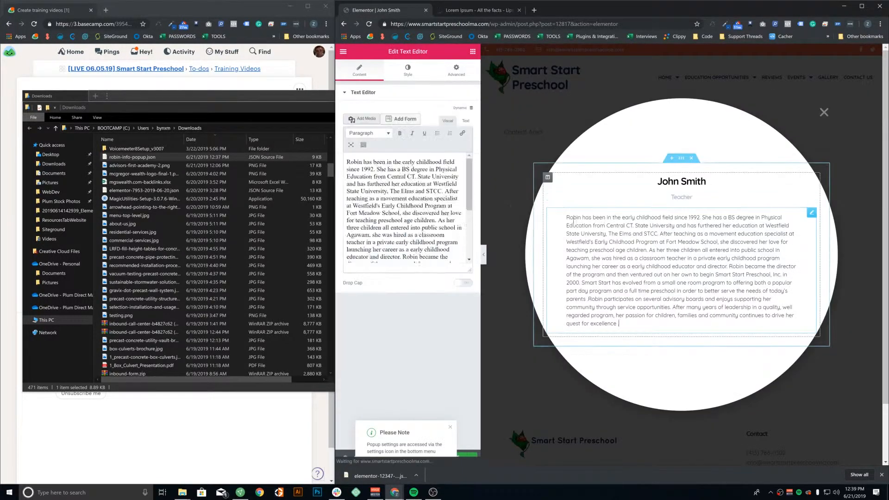
Paste the lorem ipsum paragraph over the bio text and save the popup
click(386, 204)
key(ctrl+a)
key(ctrl+v)
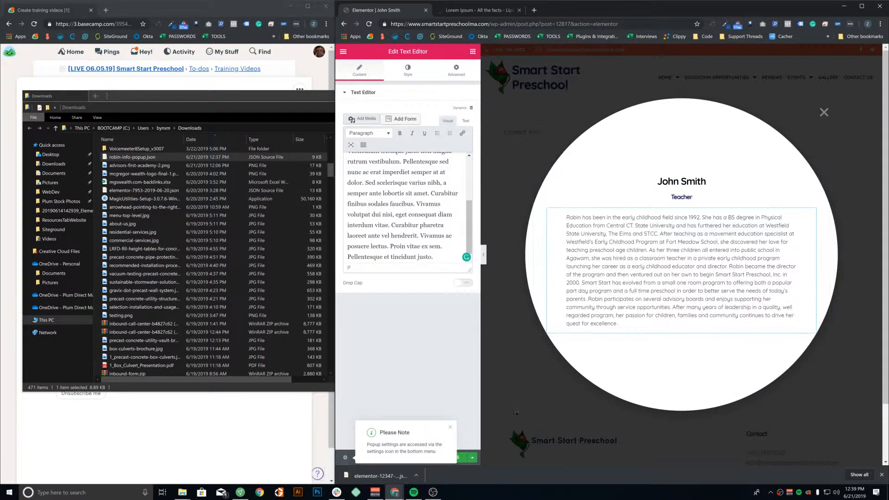
click(451, 426)
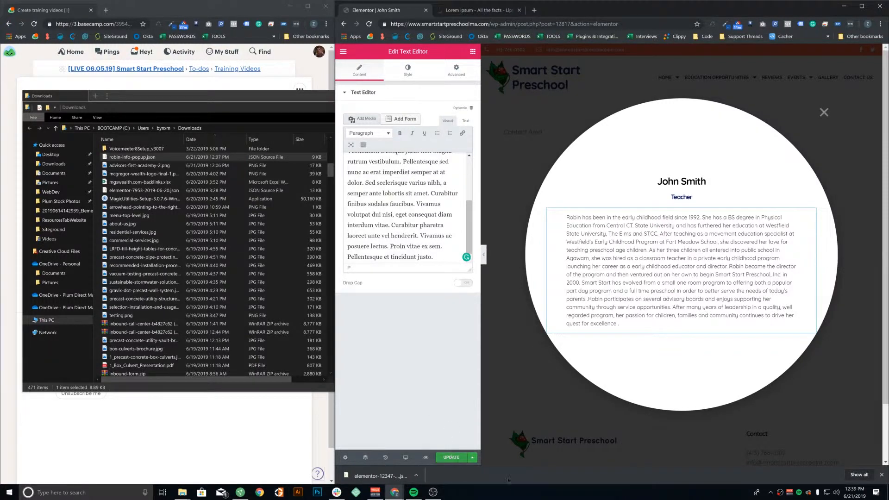
click(451, 457)
click(740, 411)
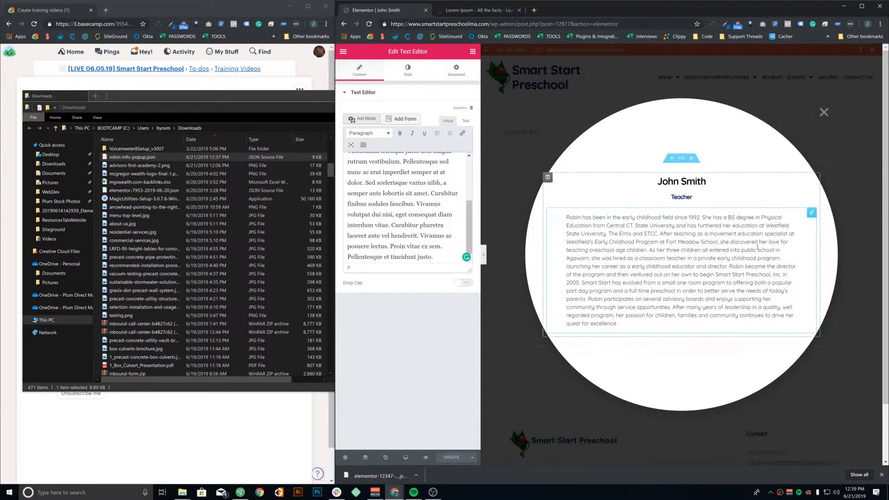
Strip the editor path from the address bar to load the site's homepage
drag(489, 24, 701, 77)
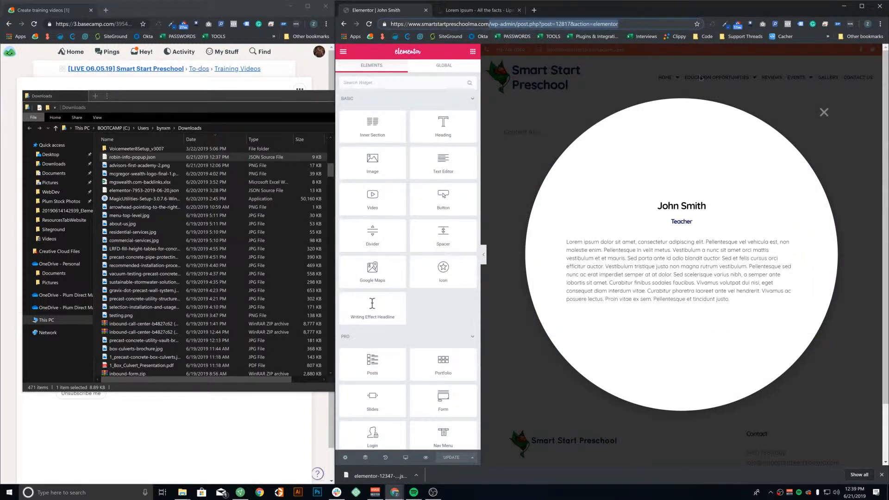
key(BackSpace)
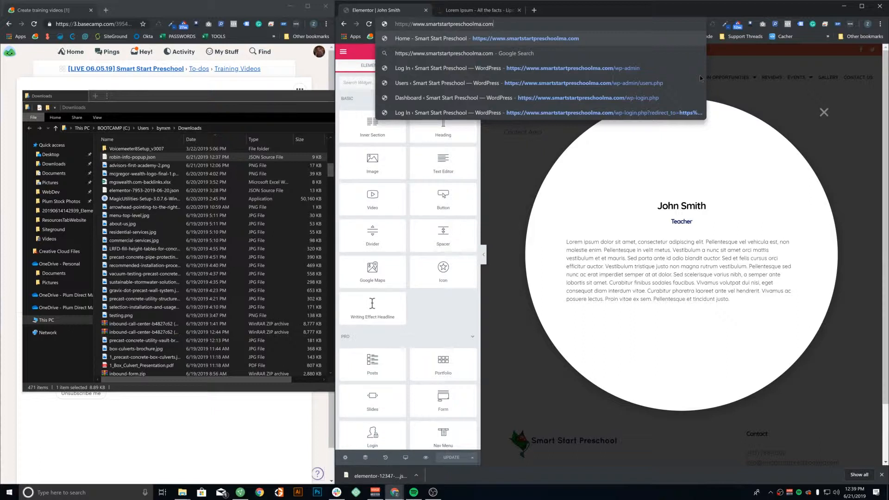
key(Return)
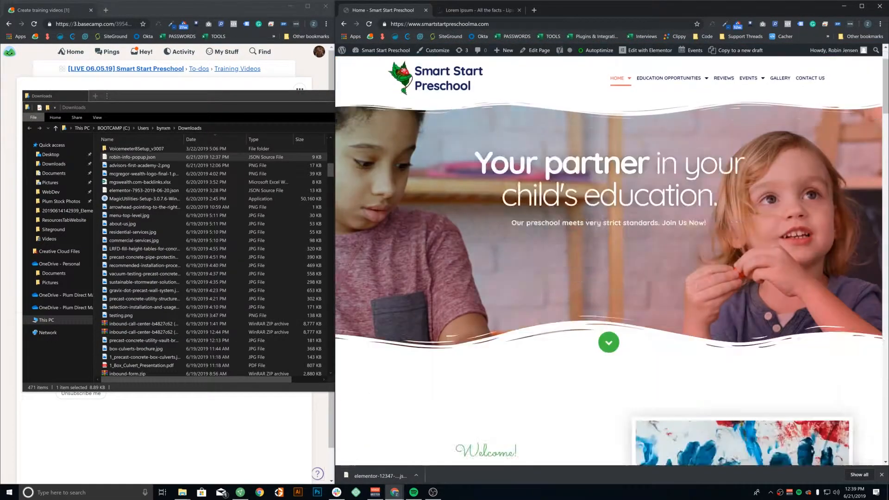
scroll(710, 282, down, 10)
scroll(722, 279, down, 12)
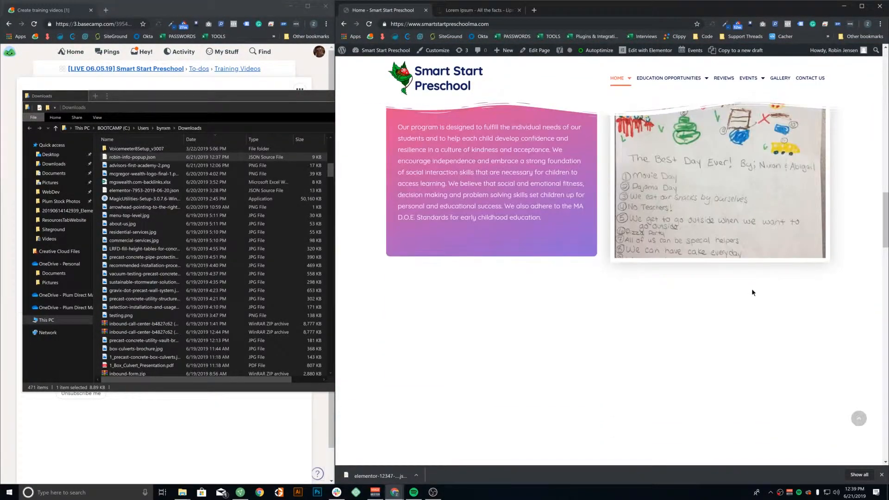
scroll(783, 305, down, 6)
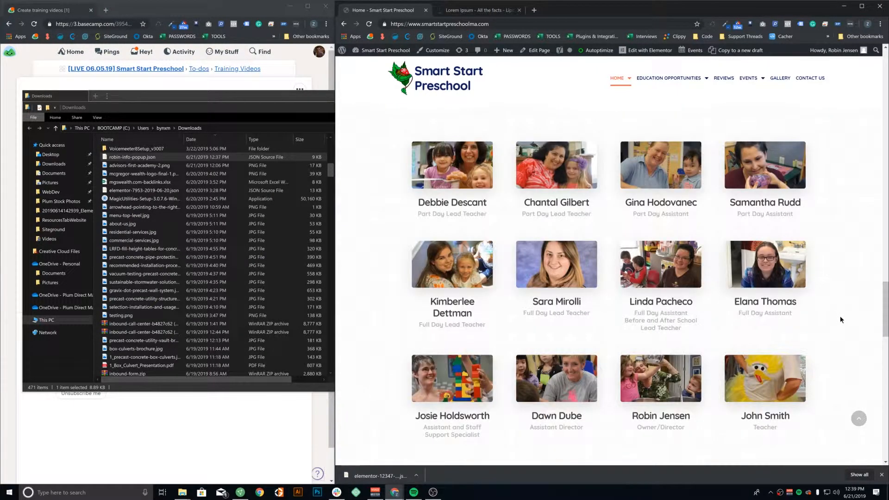
click(759, 375)
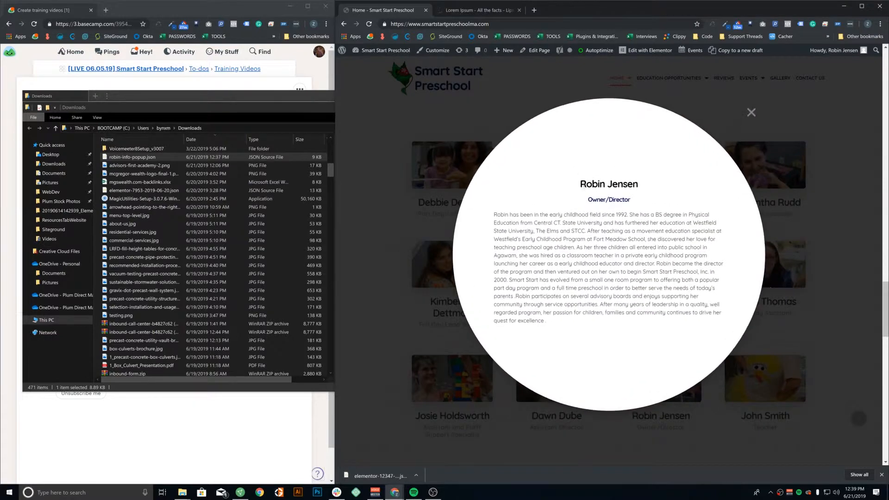
drag(572, 189, 641, 187)
click(696, 192)
click(750, 113)
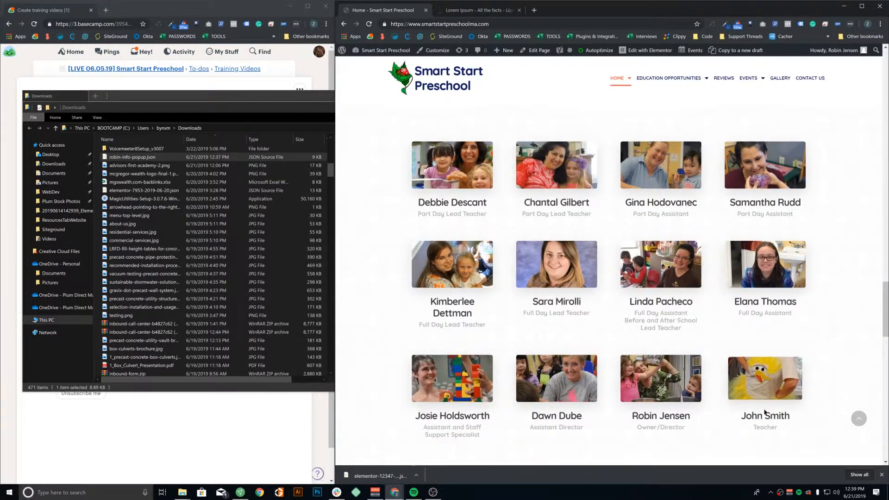
click(653, 52)
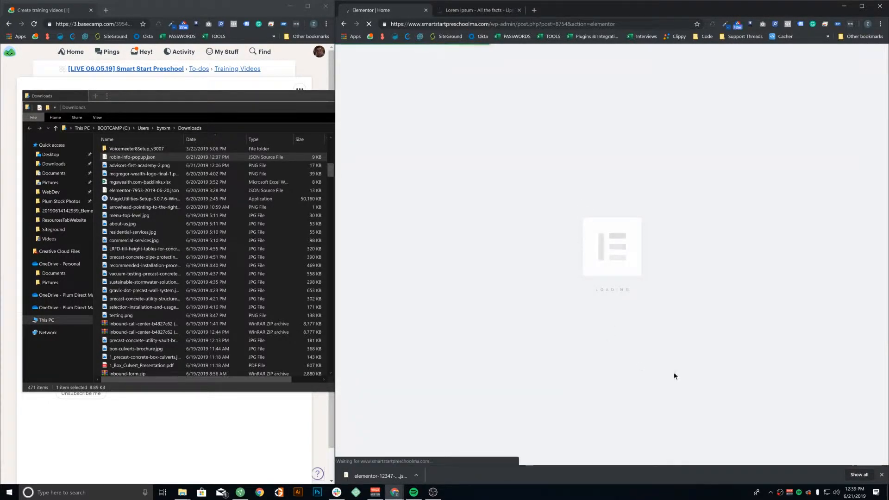
Close the browser's downloads bar and minimize the Downloads window
click(881, 475)
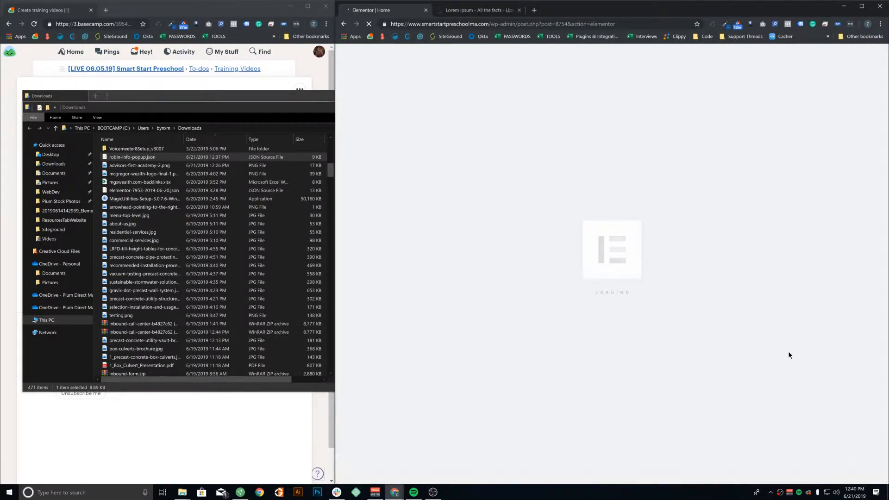
click(303, 109)
click(396, 107)
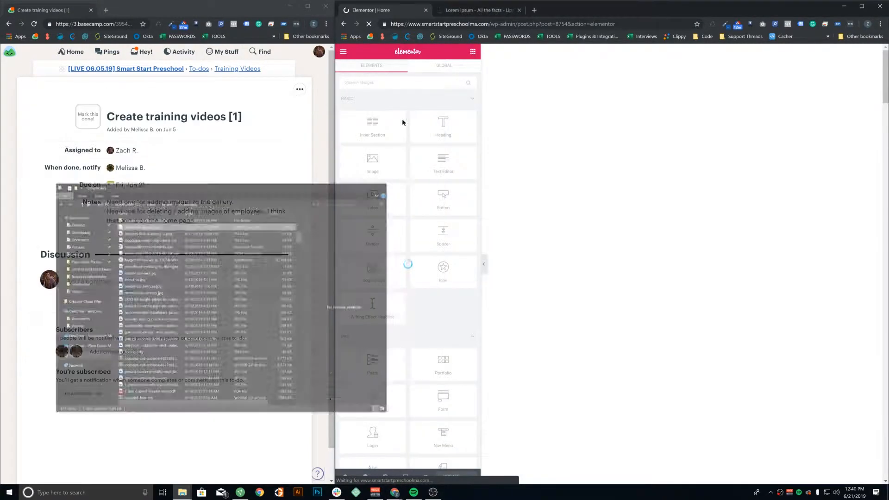
Scroll the Elementor preview to the staff grid and edit John Smith's photo
scroll(720, 234, down, 15)
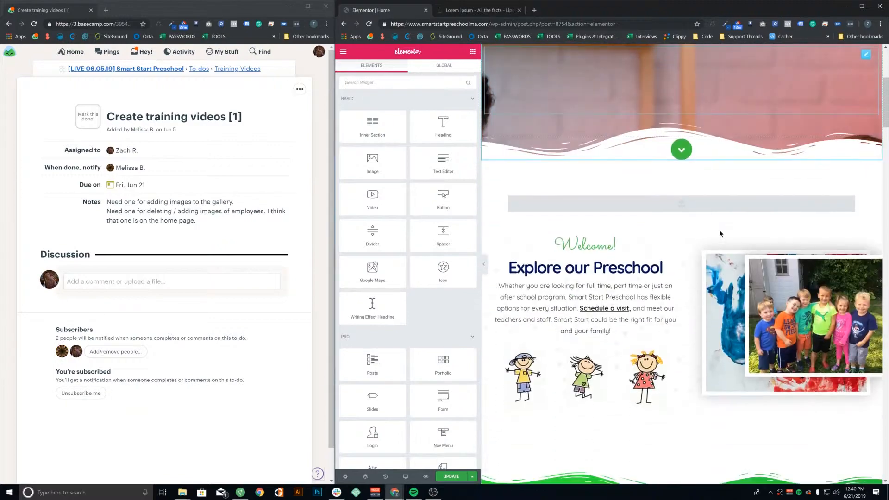
scroll(722, 236, down, 12)
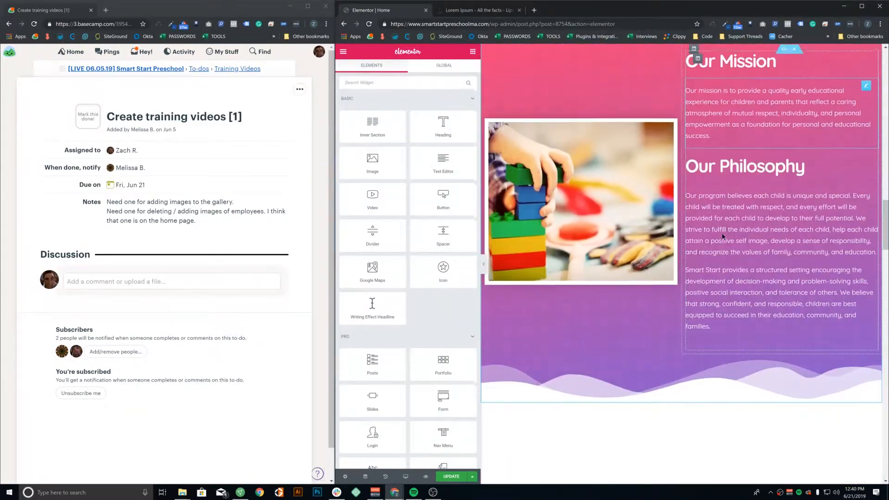
scroll(734, 244, down, 3)
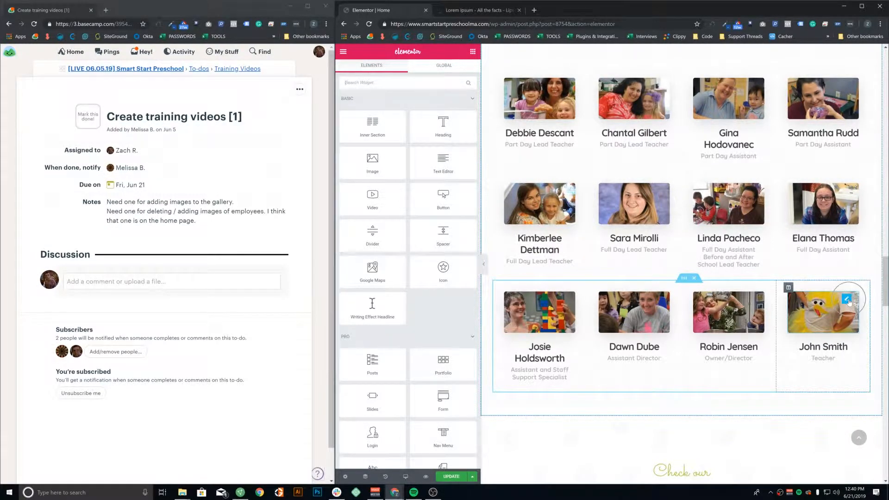
click(847, 299)
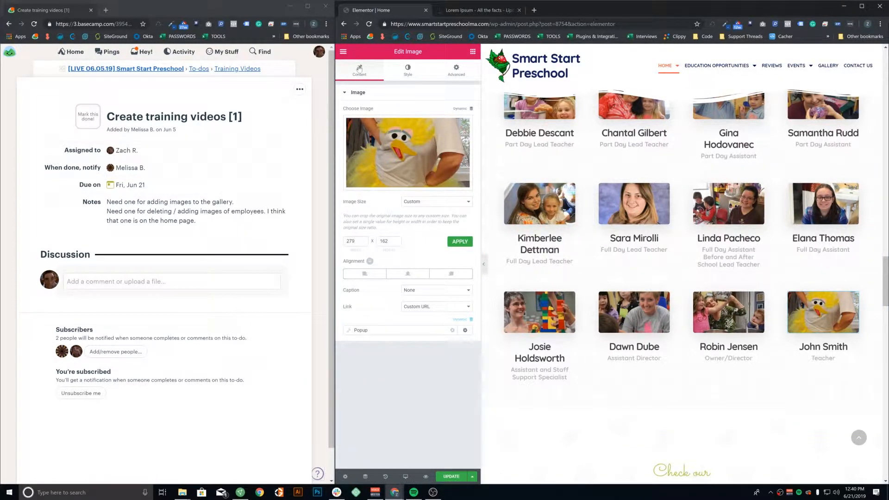
click(360, 330)
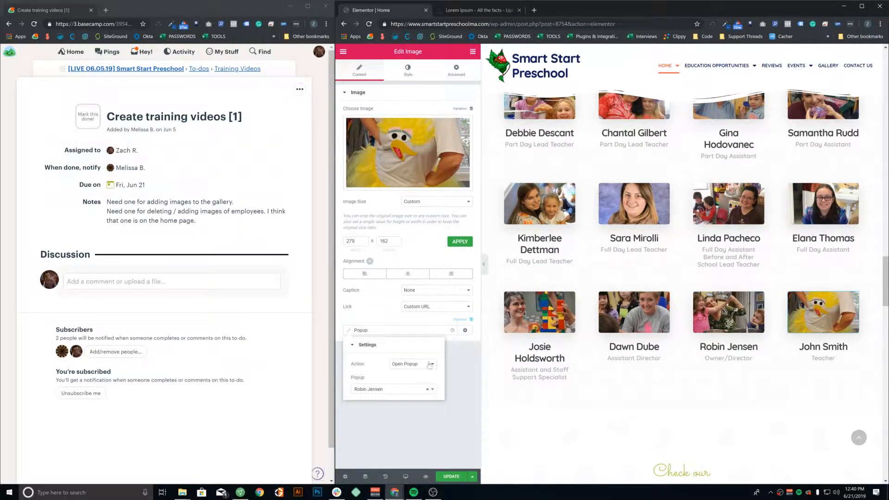
click(364, 390)
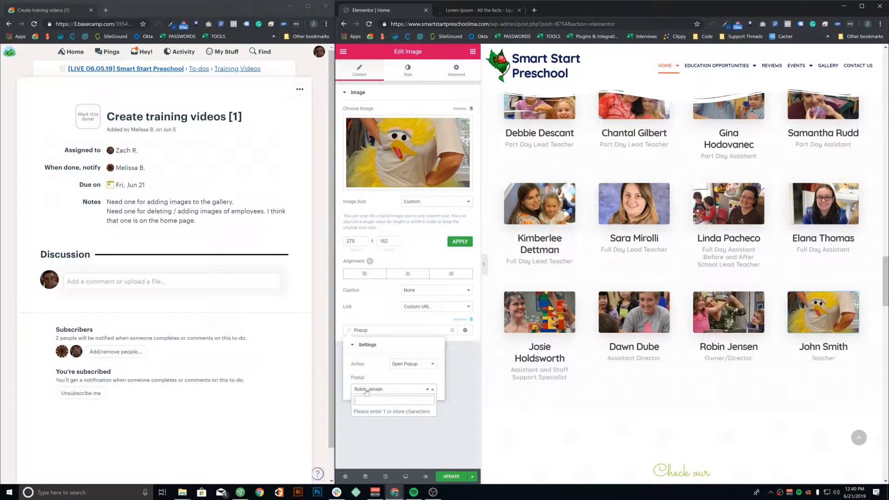
text(john smith)
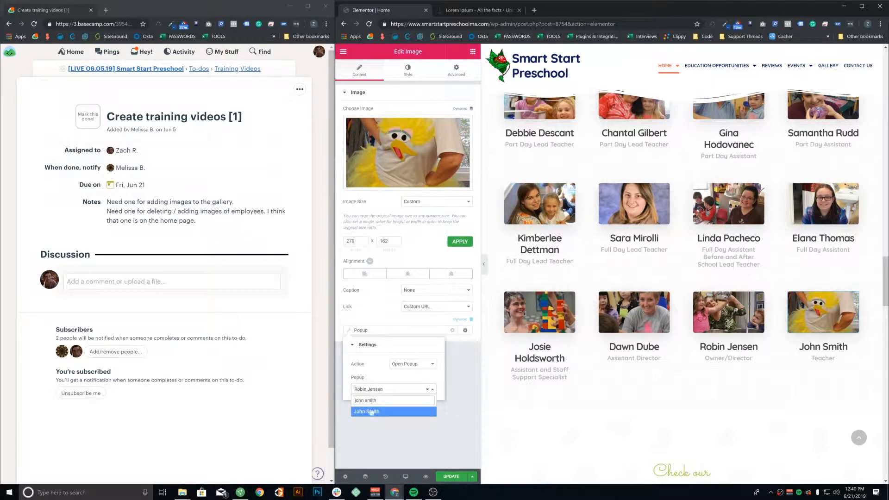
click(363, 411)
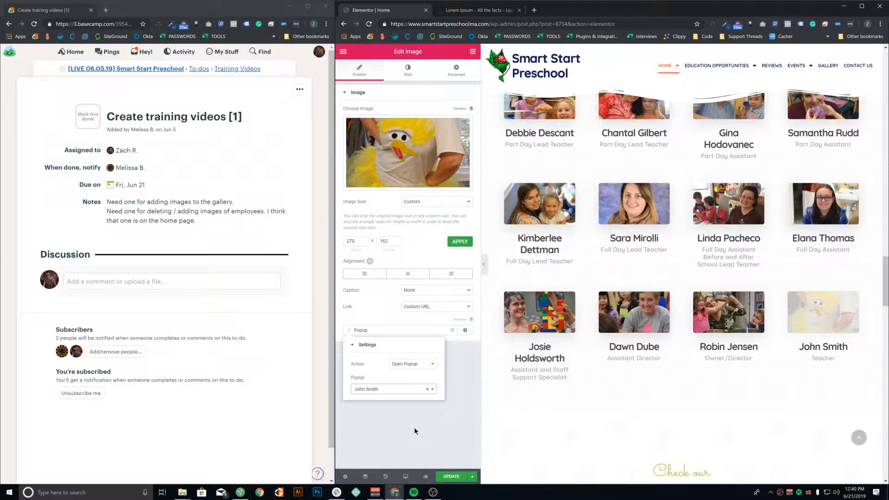
click(452, 407)
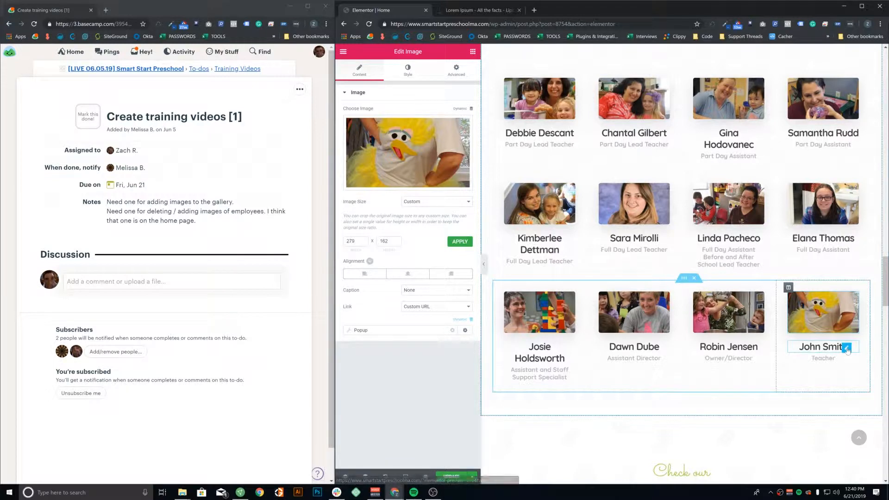
Point John Smith's name heading Popup link to the John Smith popup and update the homepage
click(847, 348)
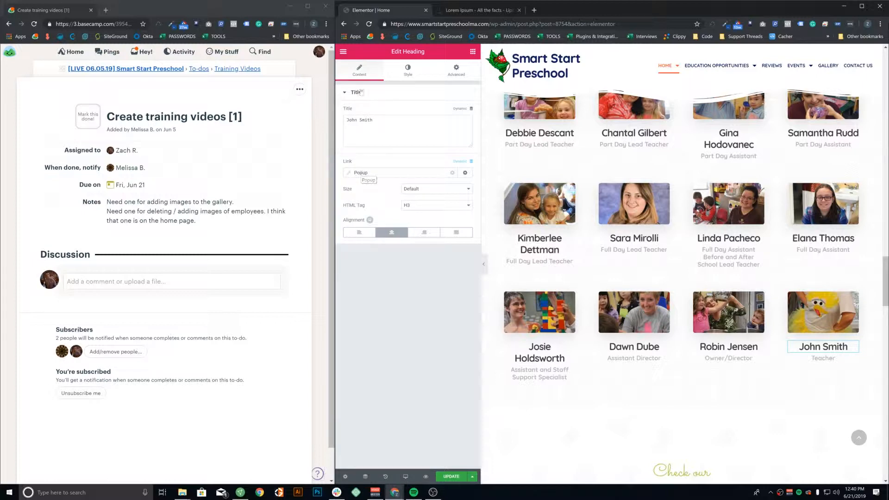
click(364, 172)
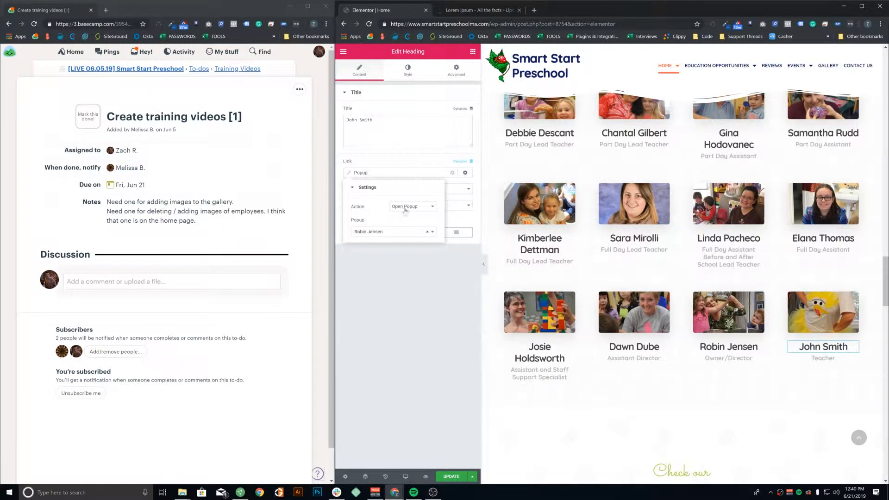
click(375, 232)
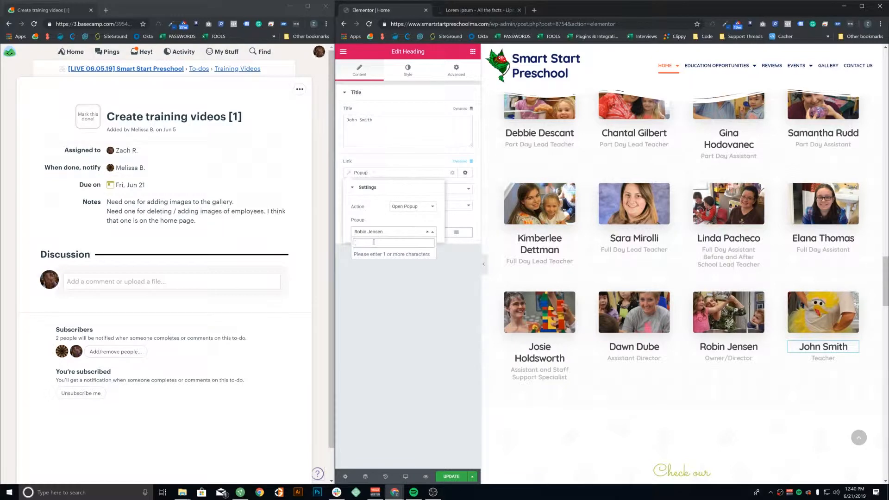
text(john smith)
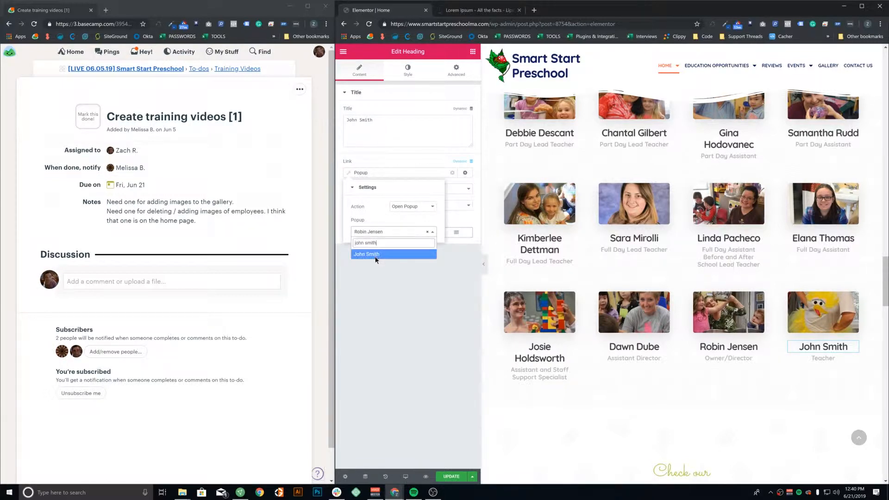
click(373, 254)
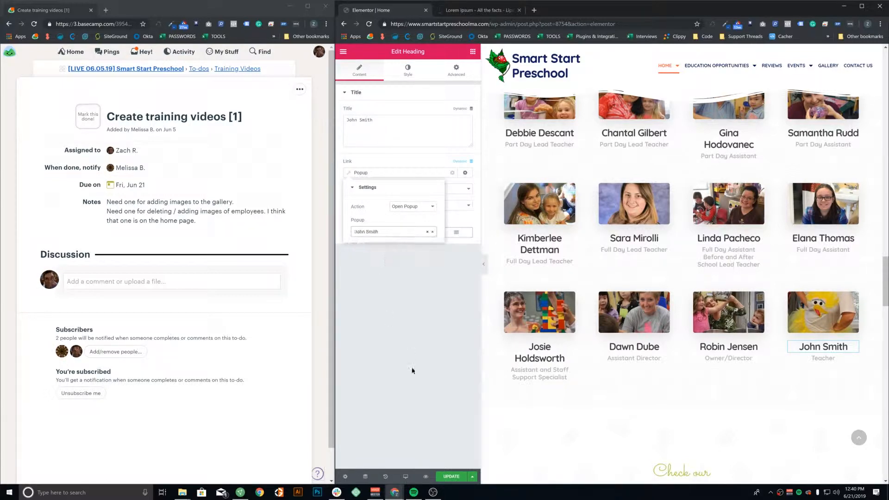
click(454, 479)
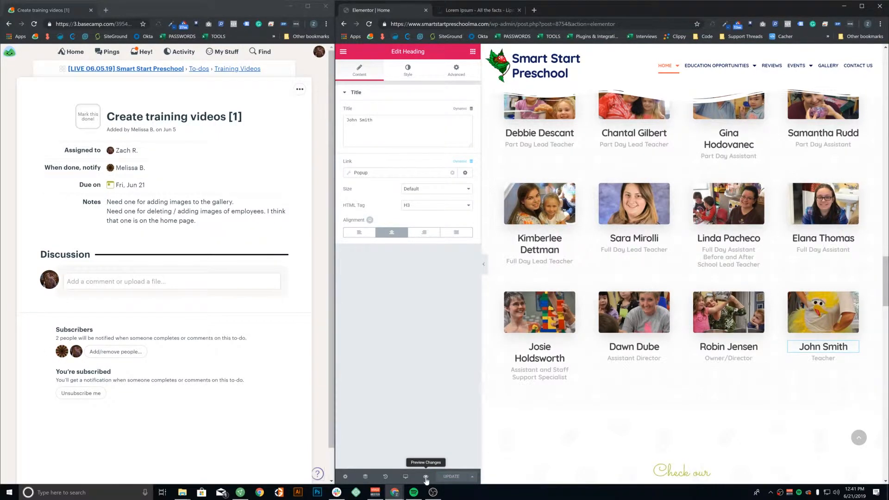
Preview the updated homepage and scroll down to the staff grid
click(426, 477)
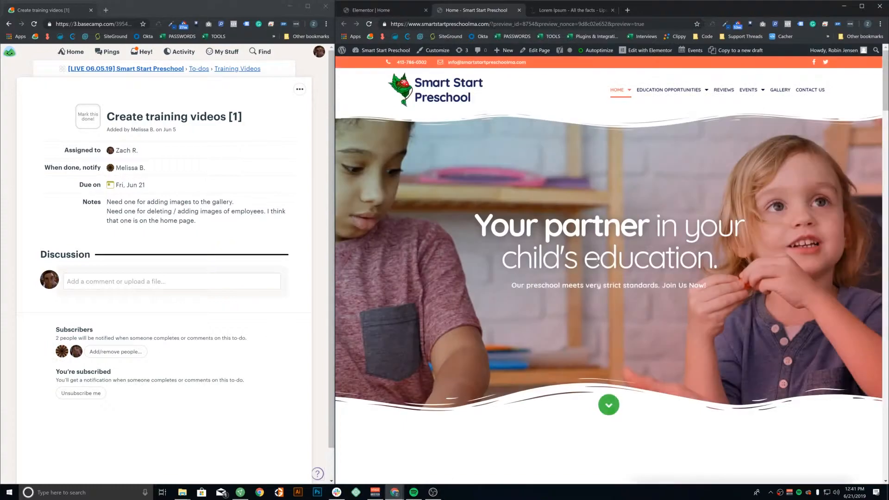
scroll(601, 257, down, 20)
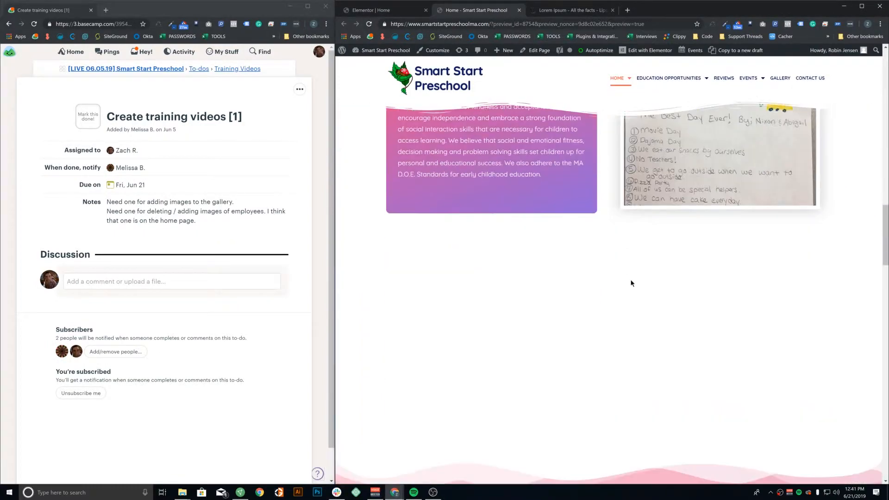
scroll(631, 283, down, 10)
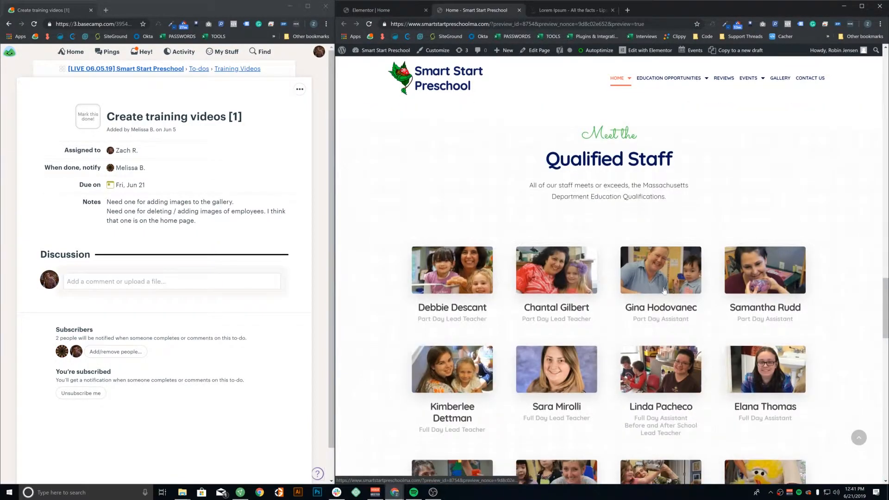
scroll(665, 291, down, 3)
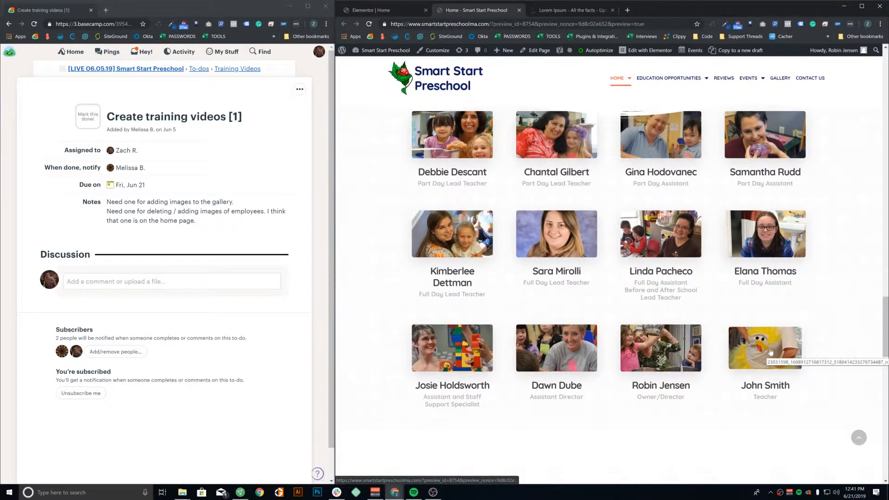
Confirm John Smith's photo and name each open his bio popup, then return to the editor
click(770, 352)
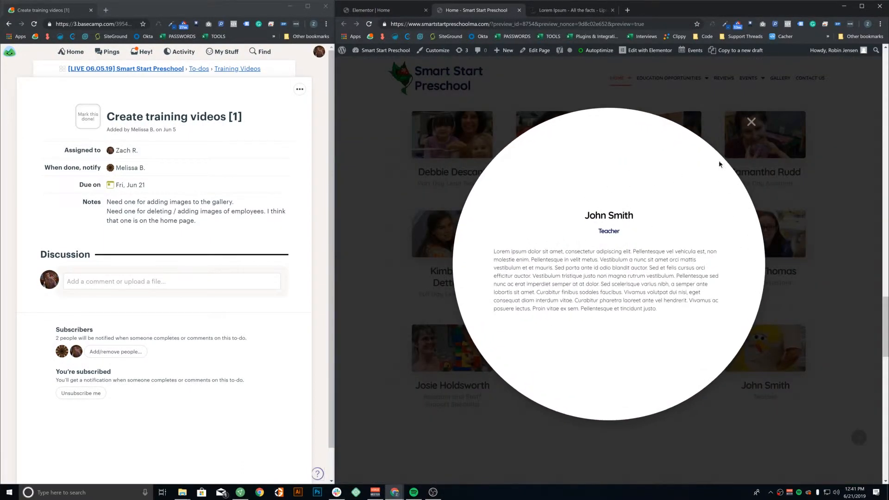
click(751, 122)
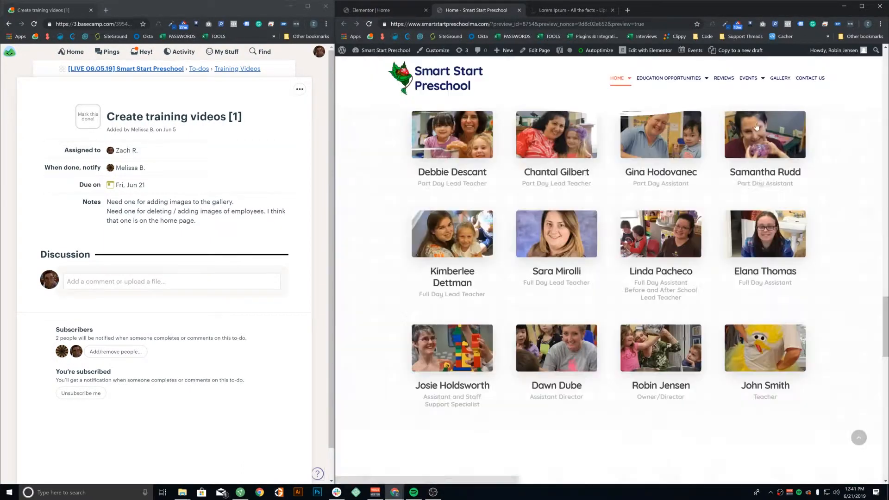
click(769, 387)
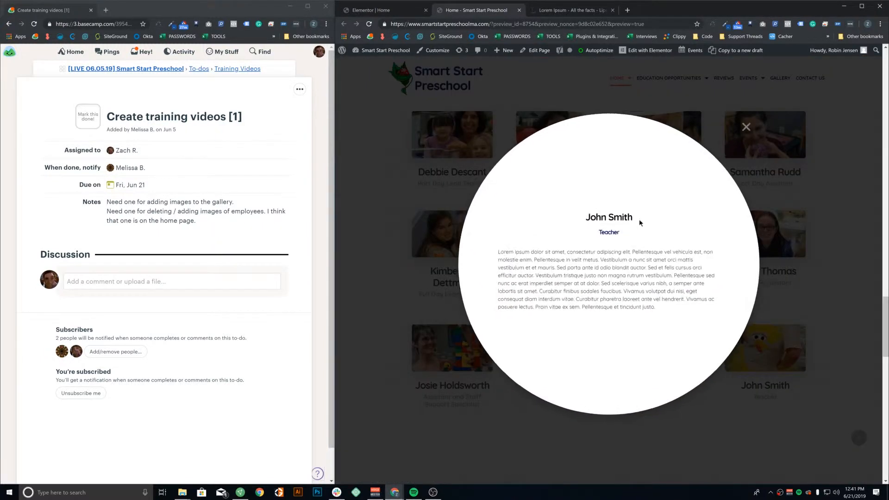
click(751, 122)
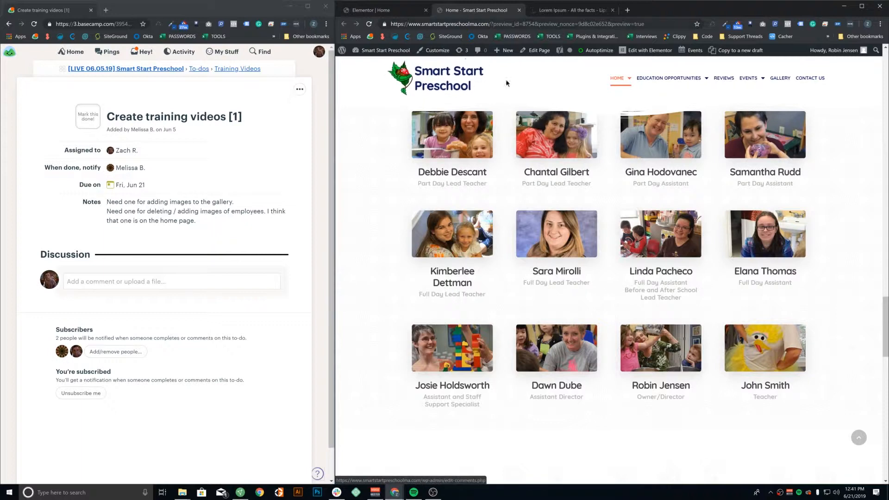
key(ctrl+shift+Tab)
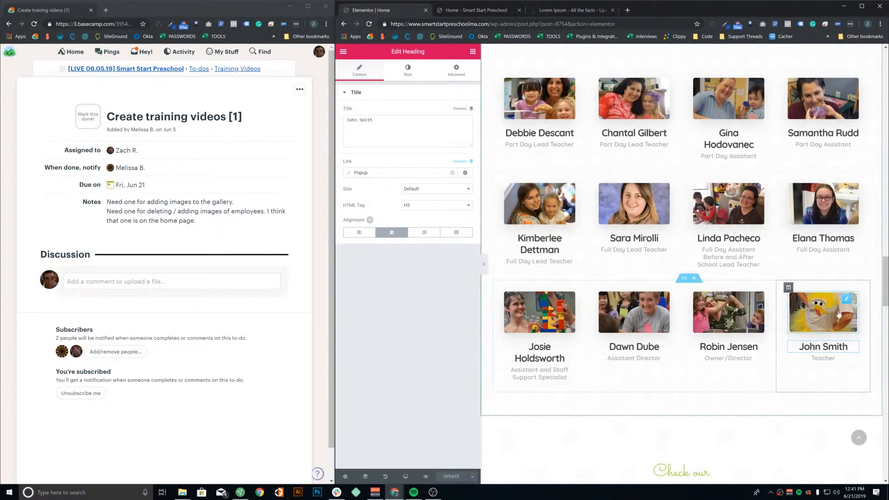
Delete the John Smith column from the staff grid and update the homepage
right_click(791, 287)
click(809, 396)
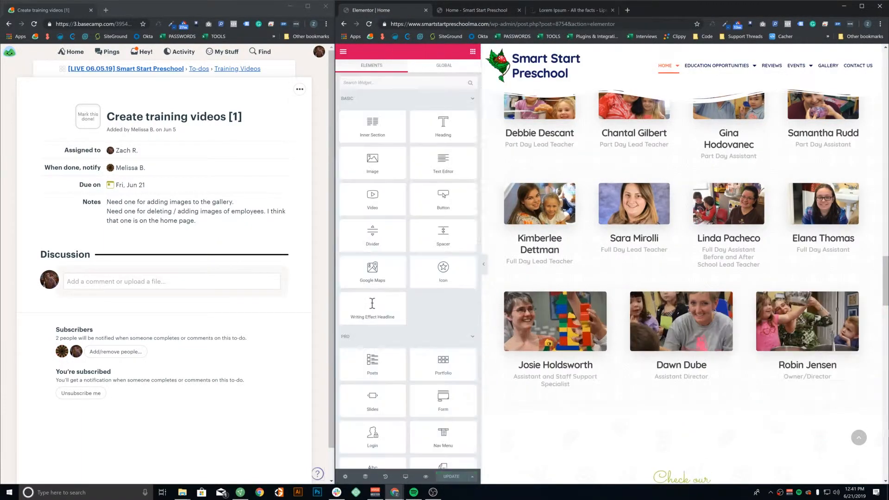
click(452, 477)
Trim the address to the site root to load the live homepage
drag(493, 24, 795, 18)
key(BackSpace)
key(Return)
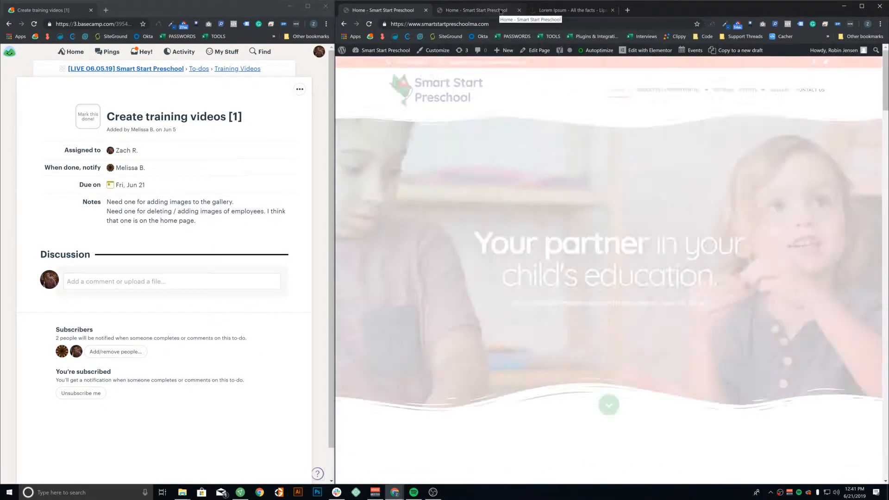
Scroll the live homepage to verify the staff grid no longer shows John Smith
scroll(493, 211, down, 15)
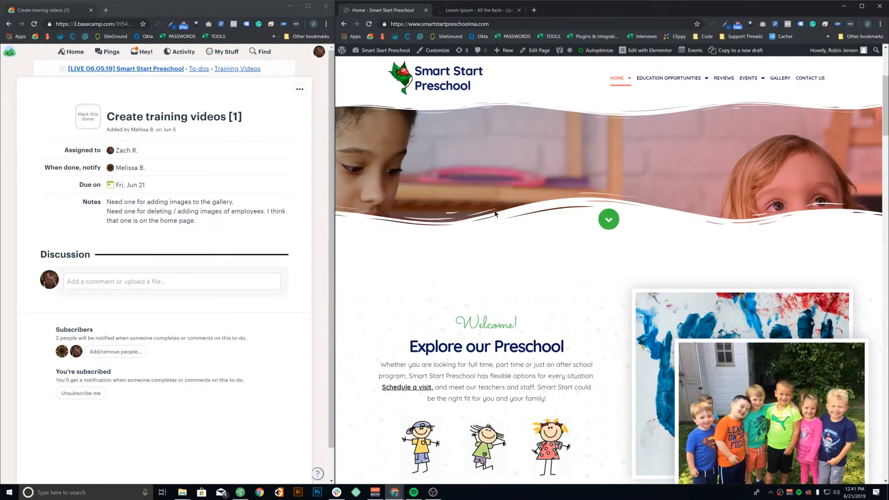
scroll(500, 217, down, 15)
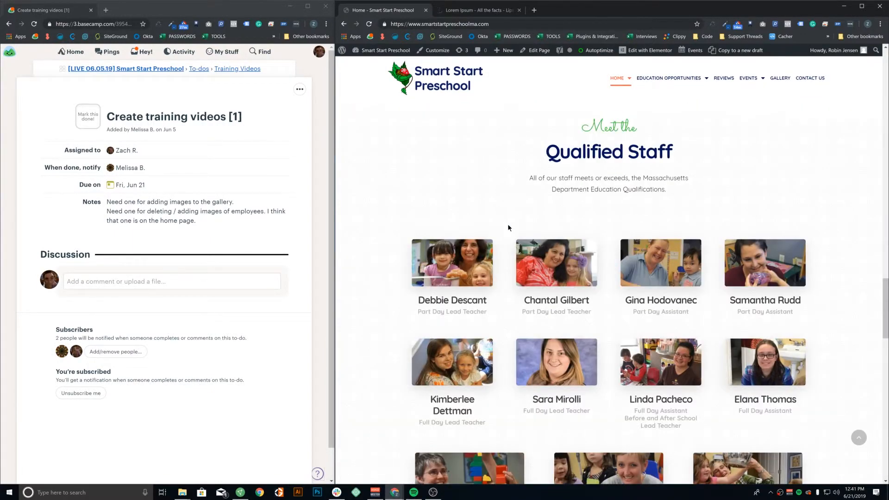
scroll(507, 227, down, 2)
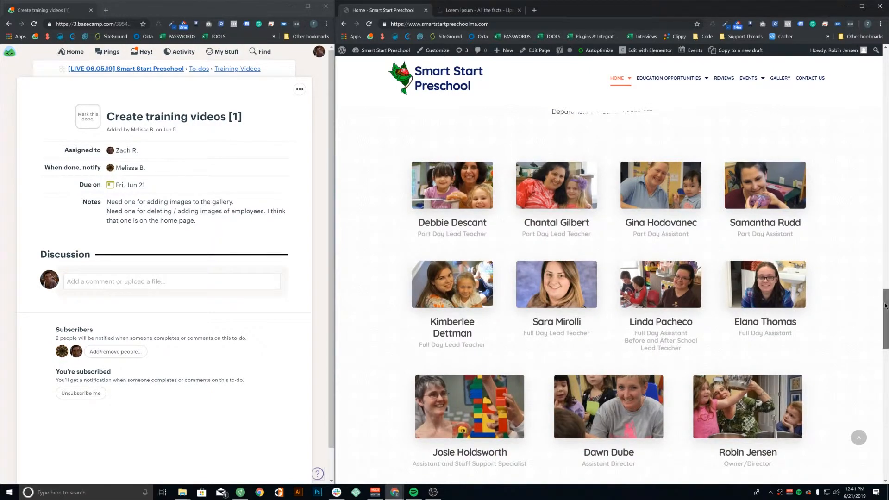
drag(885, 305, 883, 51)
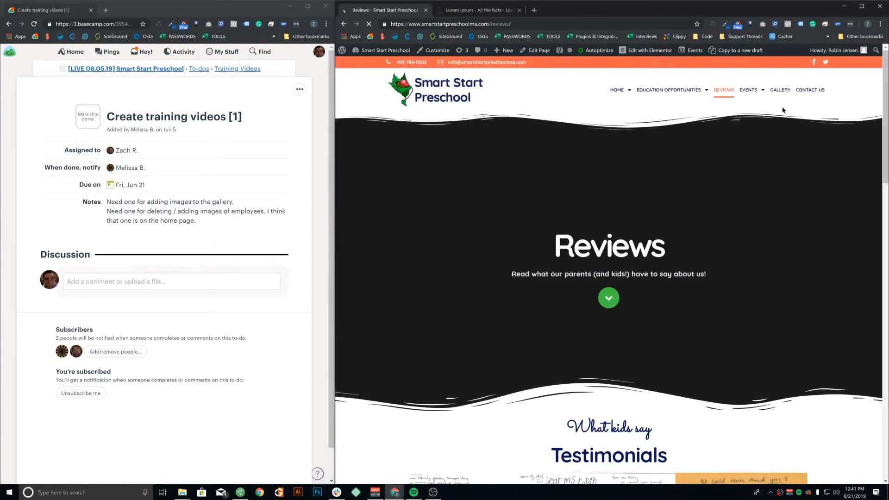
scroll(765, 178, down, 10)
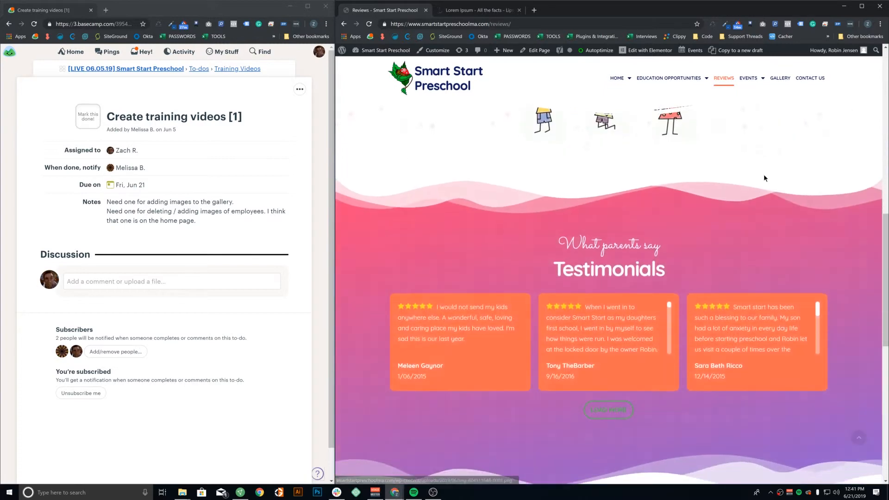
scroll(753, 233, down, 10)
scroll(759, 229, up, 20)
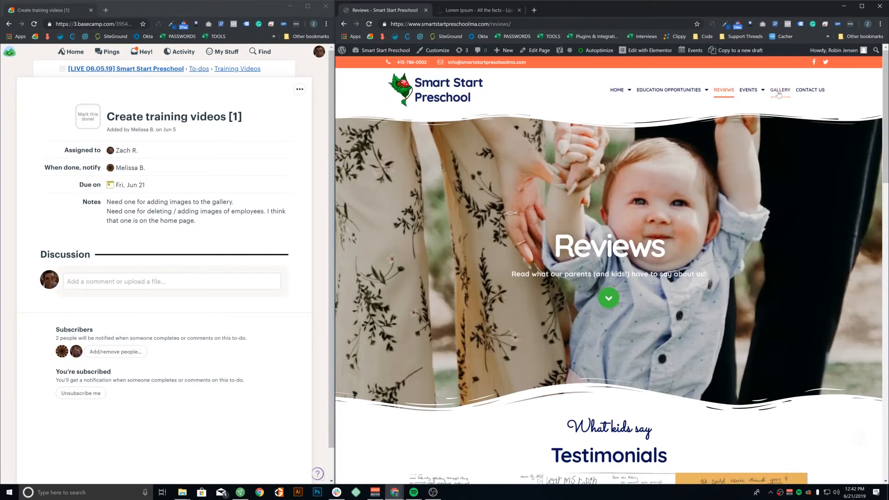
Go to the Gallery page and scroll through its classroom photo grid
mouse_move(754, 93)
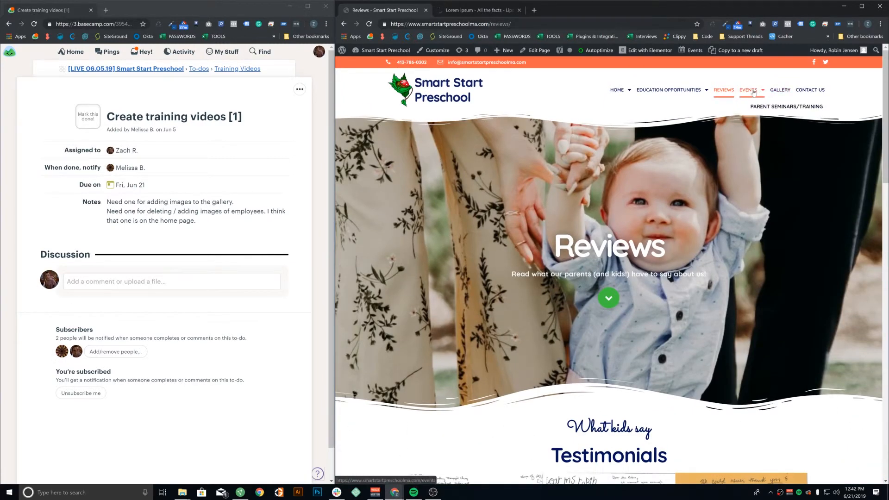
click(788, 92)
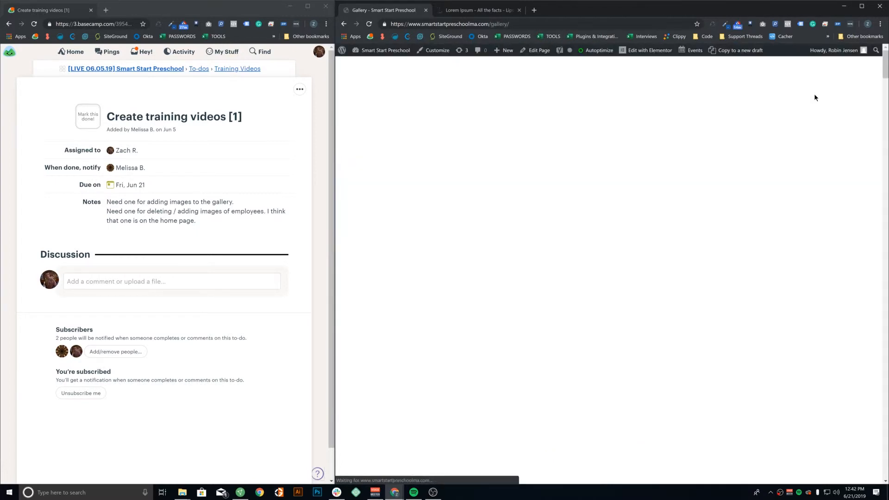
scroll(756, 172, down, 2)
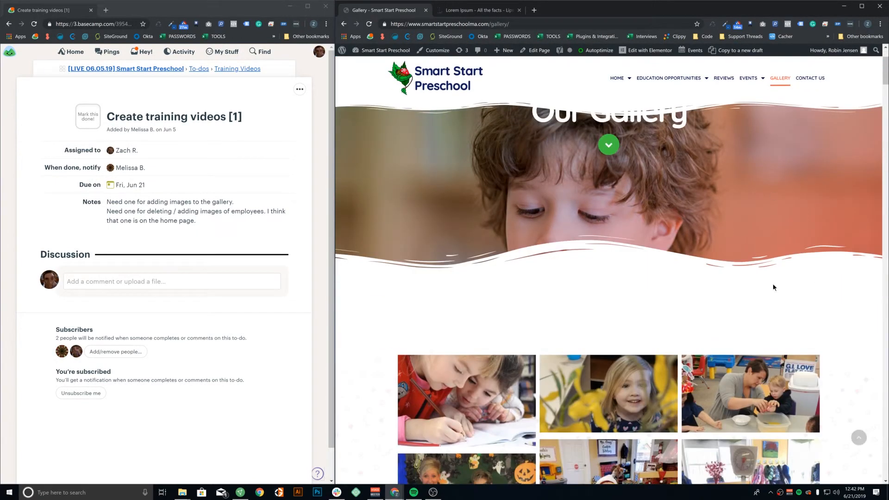
drag(885, 72, 885, 62)
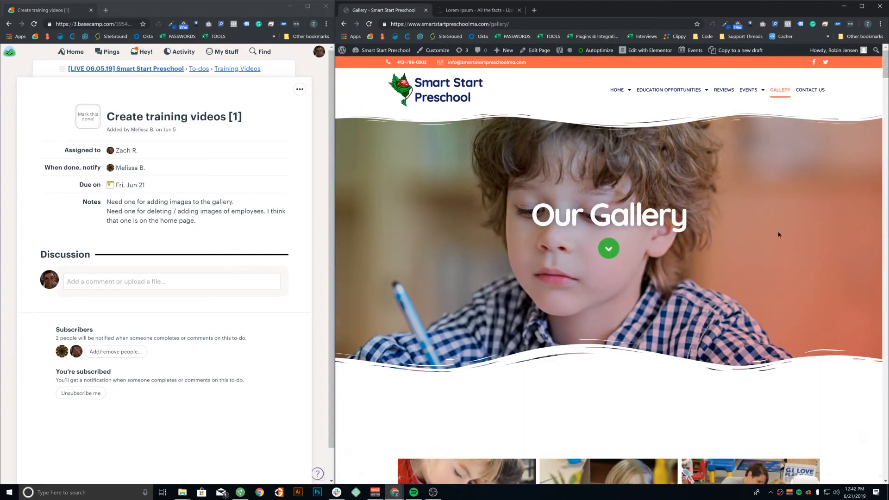